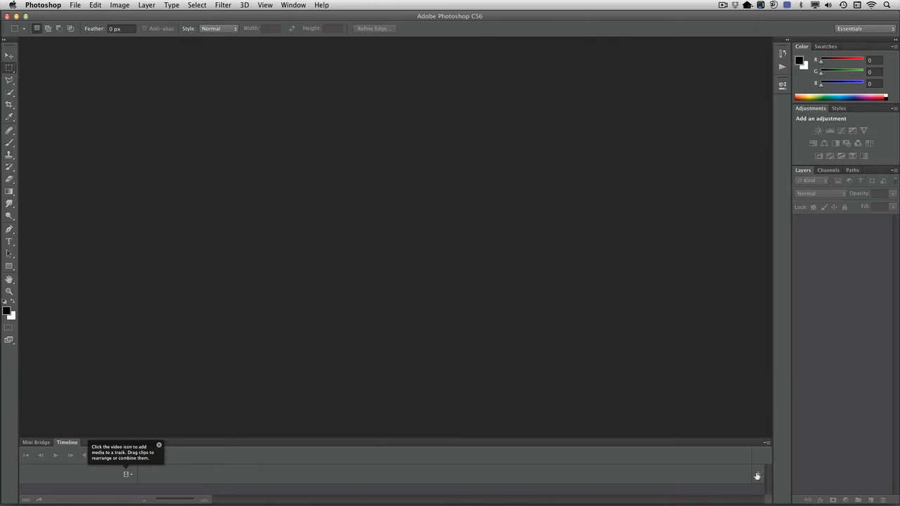
Add all six MOV clips, _DSC4105 through _DSC4160, from the Desktop's Desert_BIrds folder to the video timeline
click(757, 475)
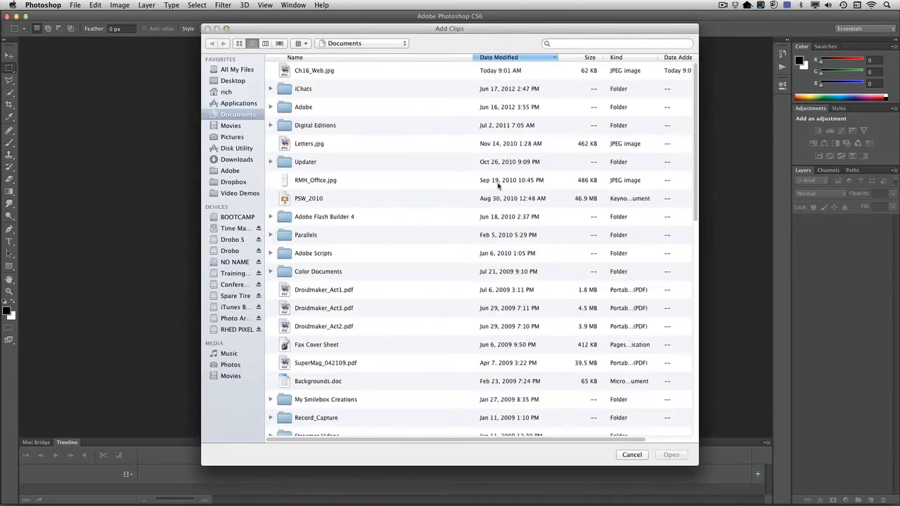
key(super+shift+d)
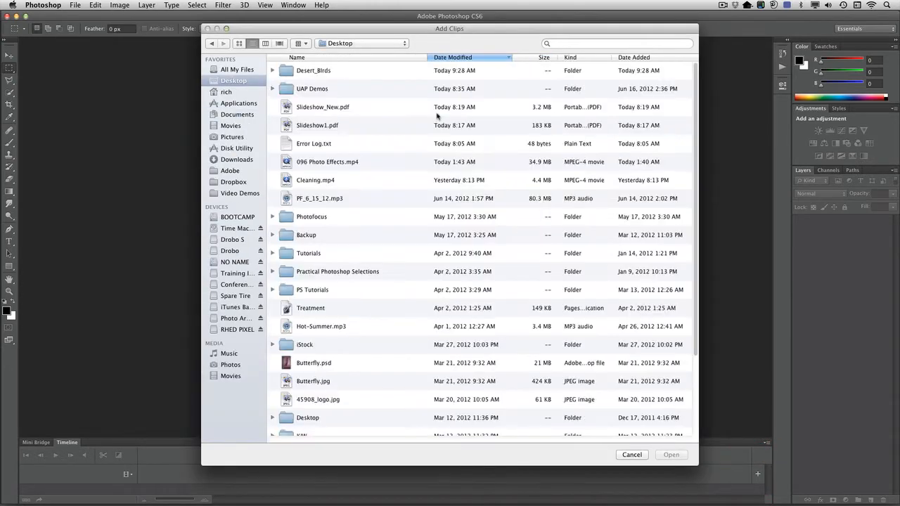
double_click(323, 71)
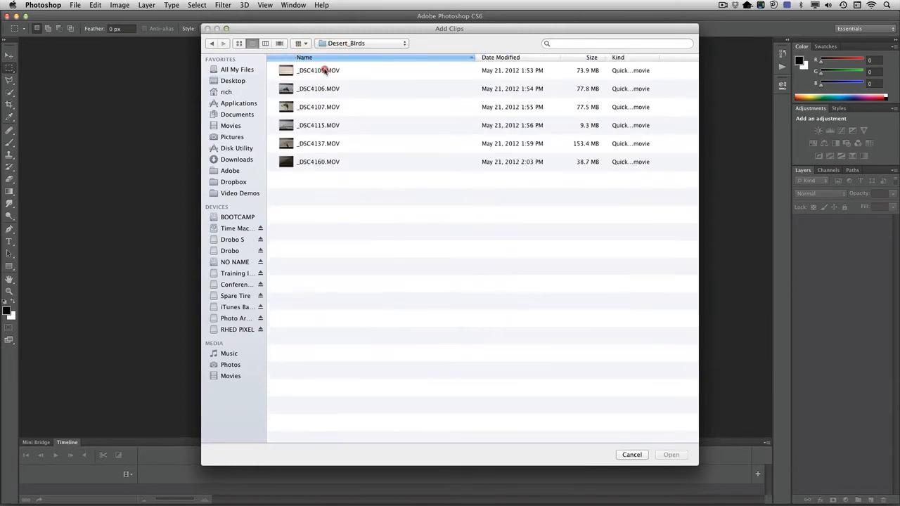
click(323, 71)
shift+click(320, 162)
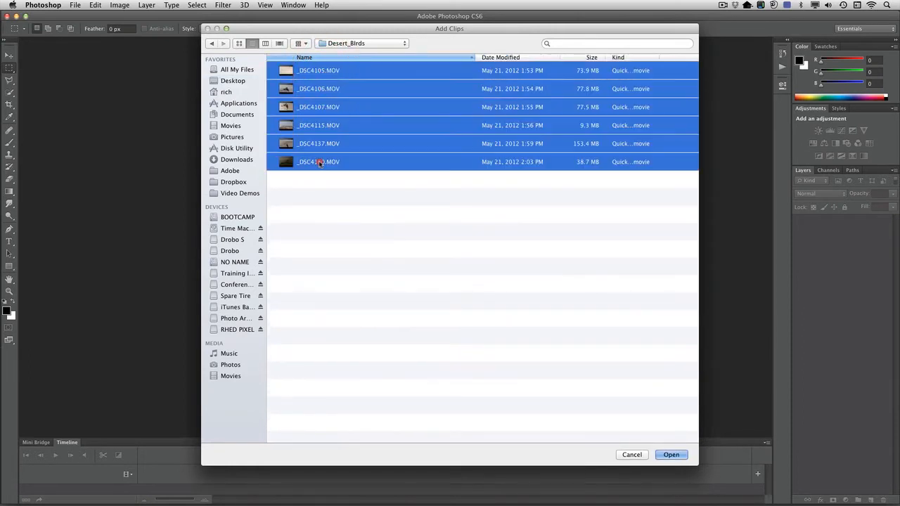
click(665, 454)
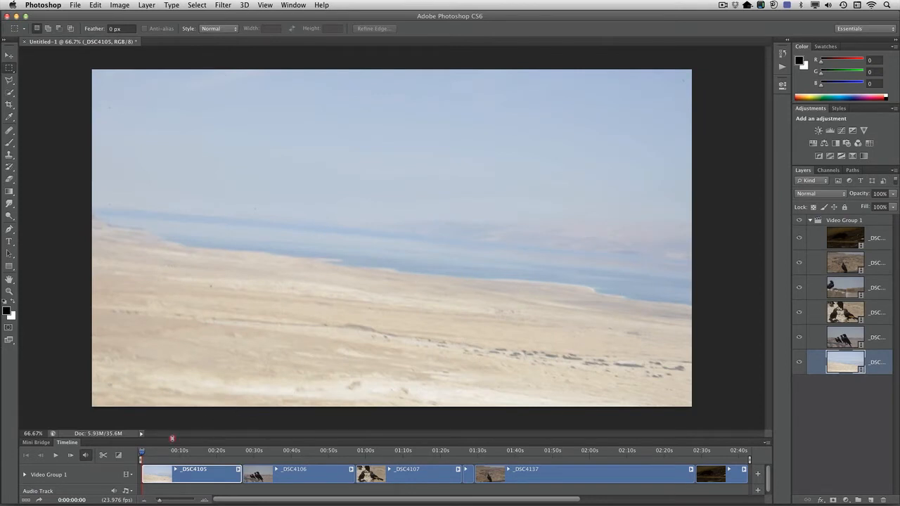
Enlarge the timeline area and trim the end of the first clip, _DSC4105, to about 7 seconds
drag(172, 438, 176, 362)
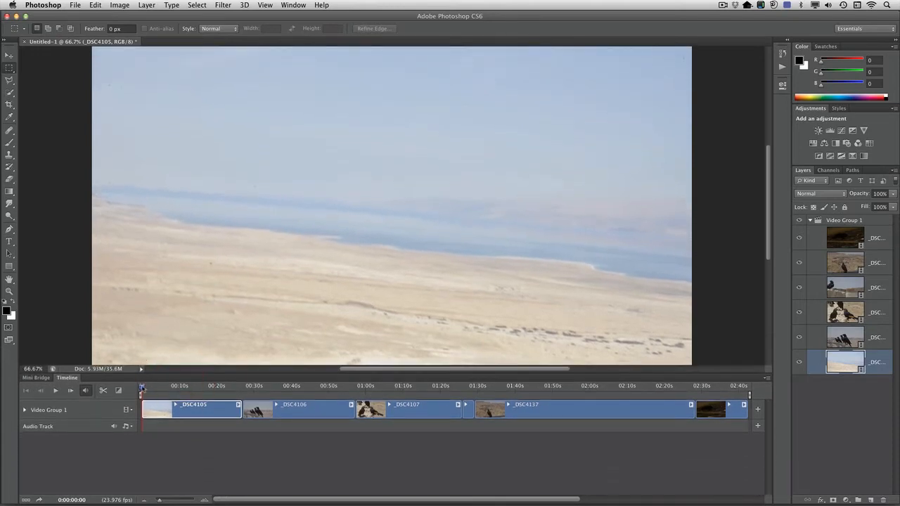
mouse_move(142, 387)
mouse_down()
mouse_move(230, 391)
mouse_move(172, 389)
mouse_up()
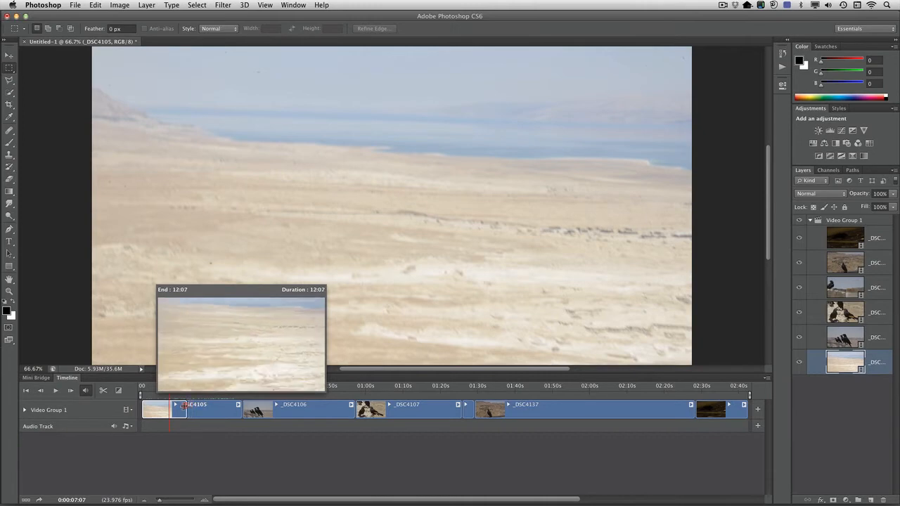
drag(175, 407, 152, 391)
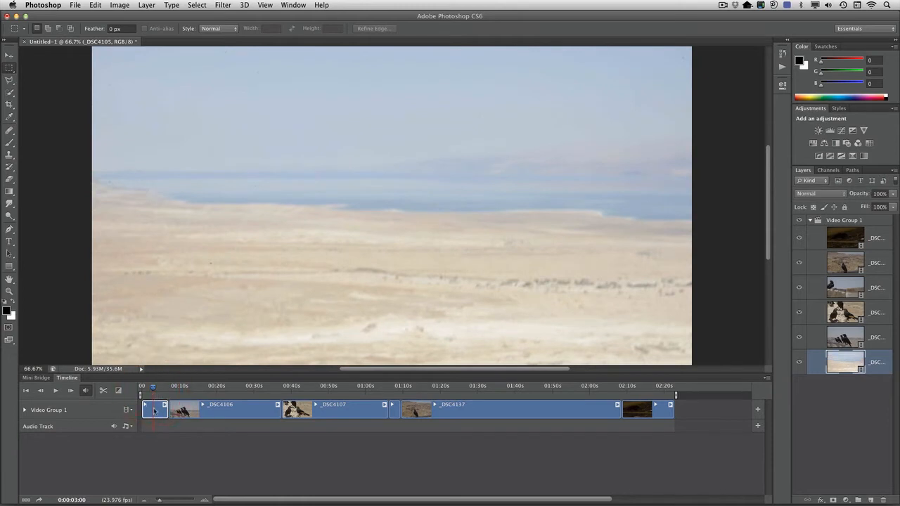
Move the _DSC4105 clip between _DSC4115 and _DSC4137, and delete it from the sequence
click(154, 411)
click(157, 412)
drag(159, 412, 402, 412)
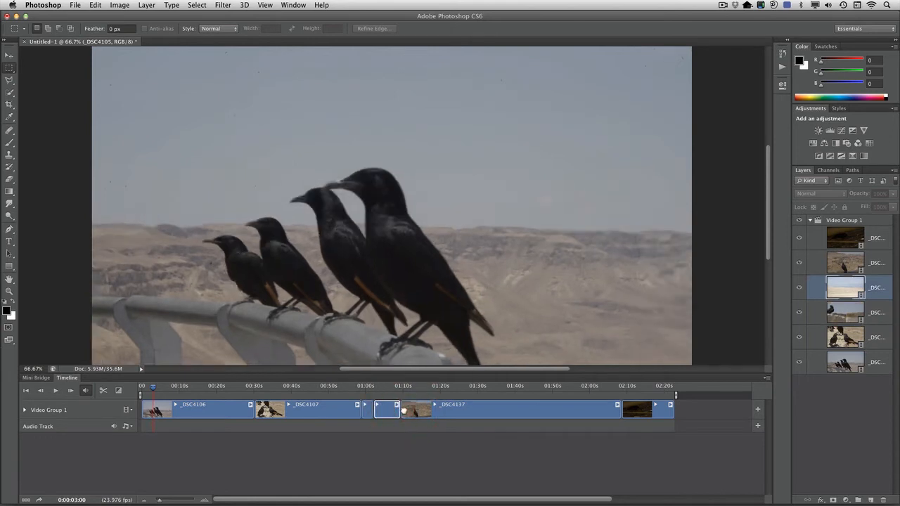
key(Delete)
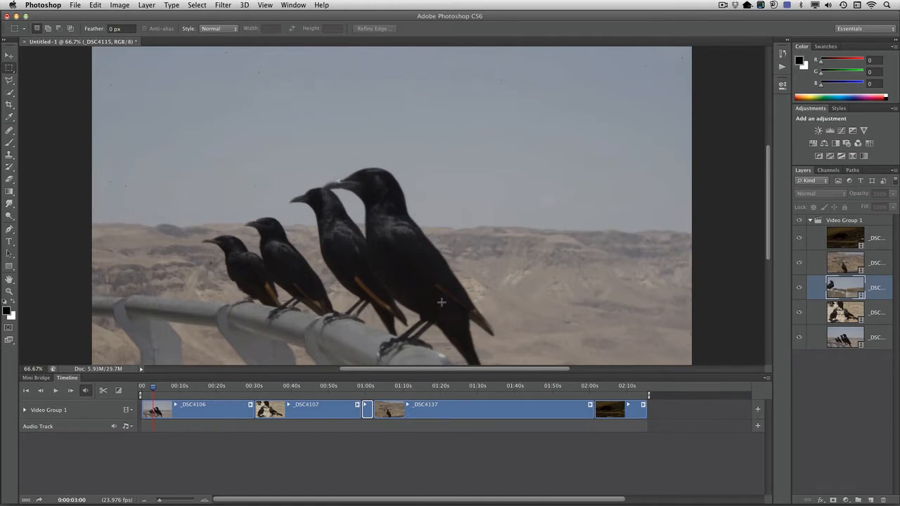
Trim the _DSC4106 clip to about 12 seconds and the _DSC4107 clip to about 10 seconds
drag(153, 387, 186, 409)
click(171, 408)
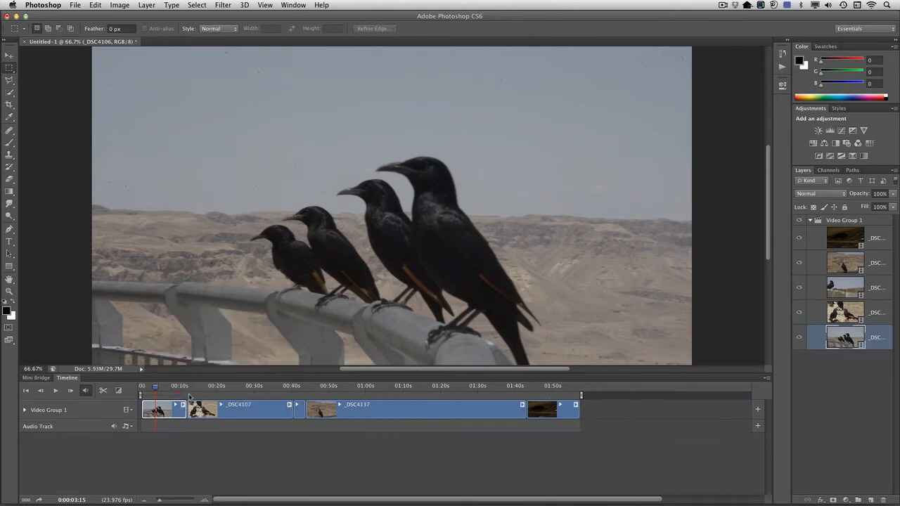
click(193, 387)
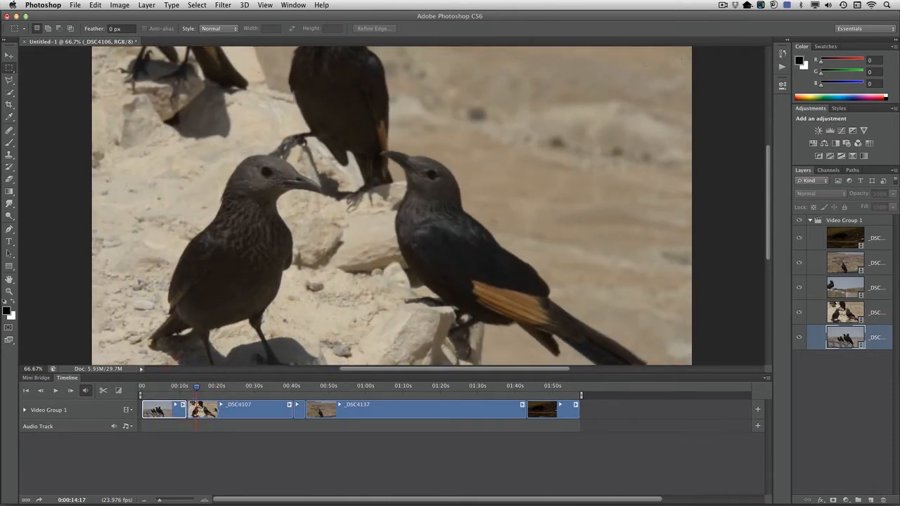
click(212, 409)
drag(188, 409, 226, 411)
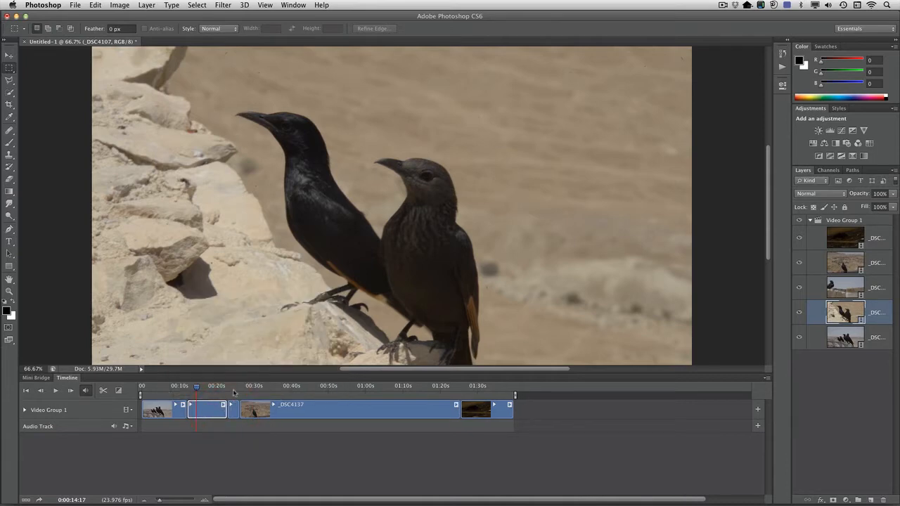
Shorten the end of the brief _DSC4115 clip and delete that clip from the sequence
click(235, 387)
click(232, 412)
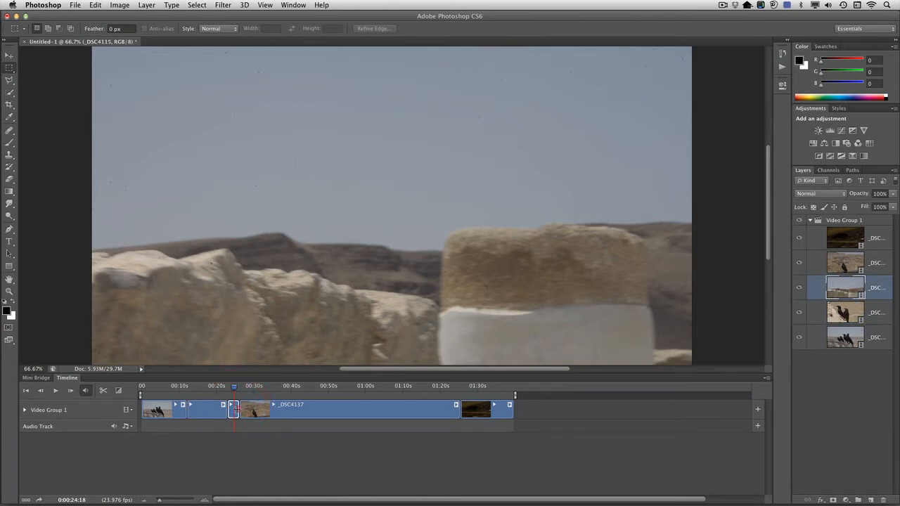
drag(235, 407, 231, 410)
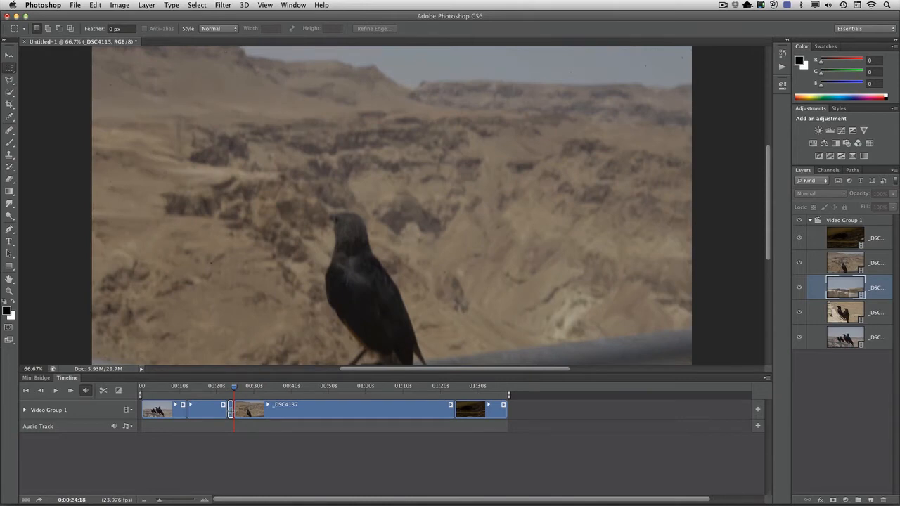
key(Delete)
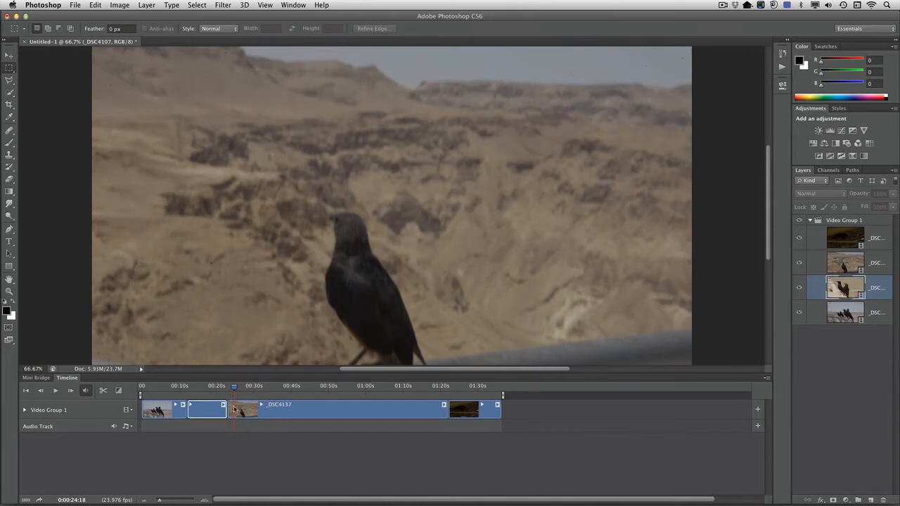
Trim the _DSC4137 clip to about 15 seconds and delete the last clip, _DSC4160
drag(230, 409, 262, 411)
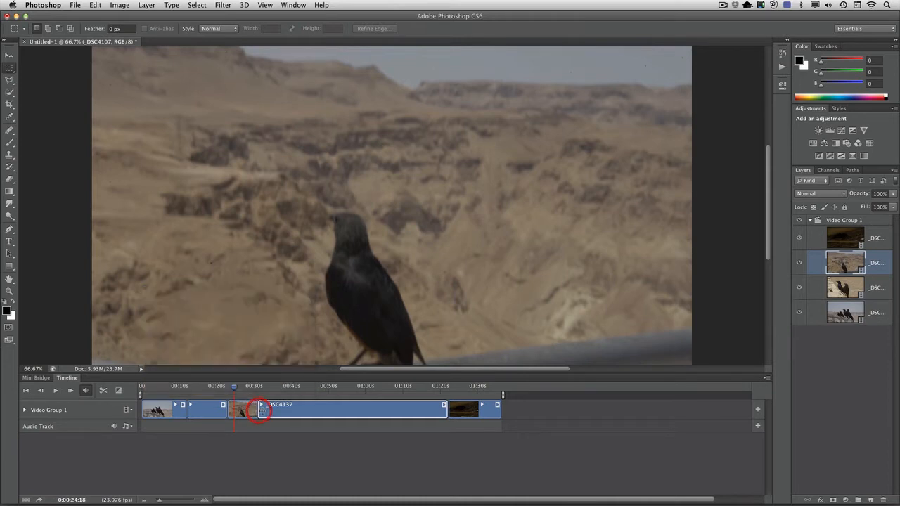
drag(415, 407, 283, 409)
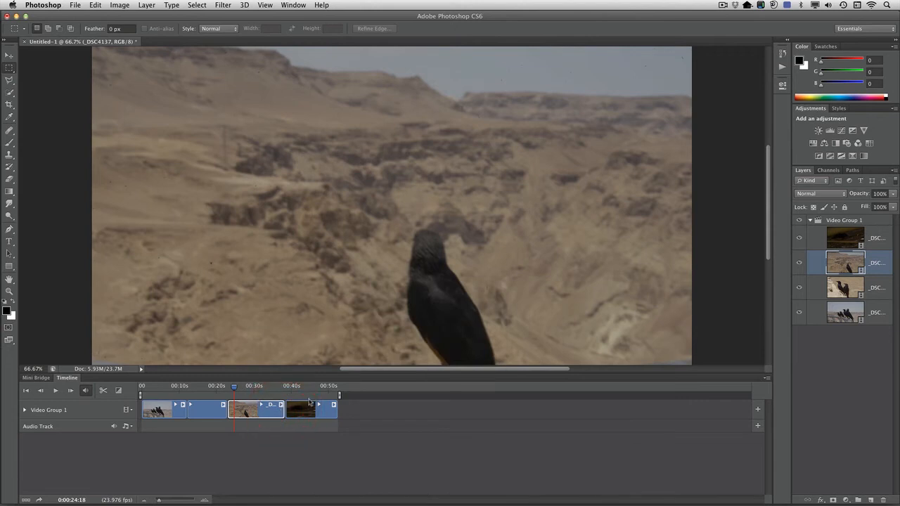
click(306, 410)
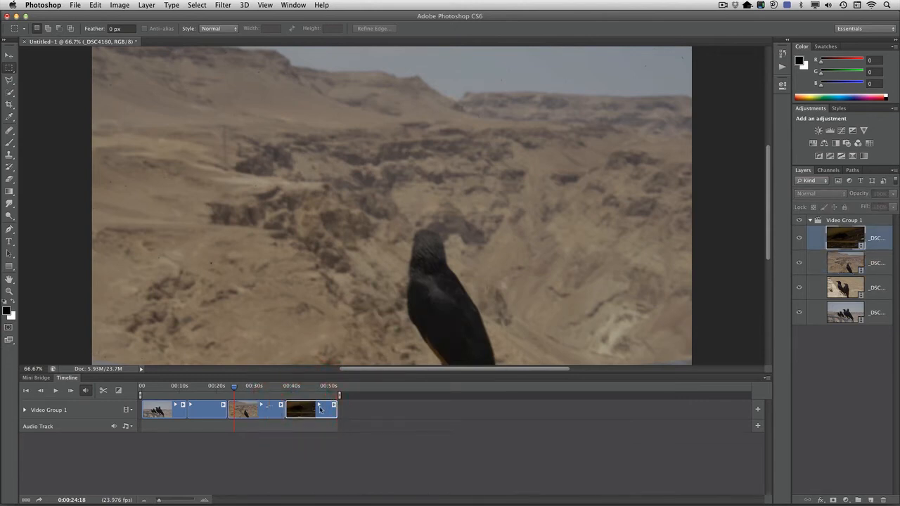
key(Delete)
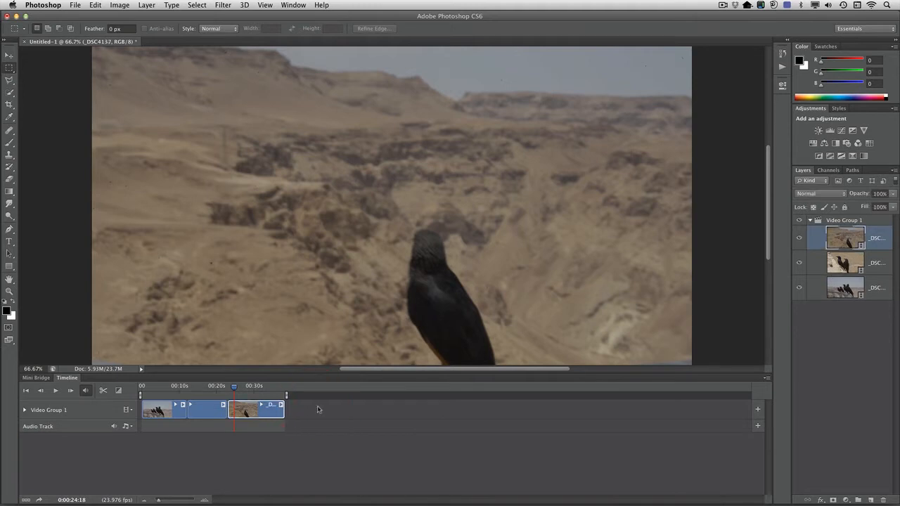
Apply 1 s Cross Fade transitions between the three clips and 1 s Fade transitions at the start and end of the sequence
drag(234, 389, 221, 390)
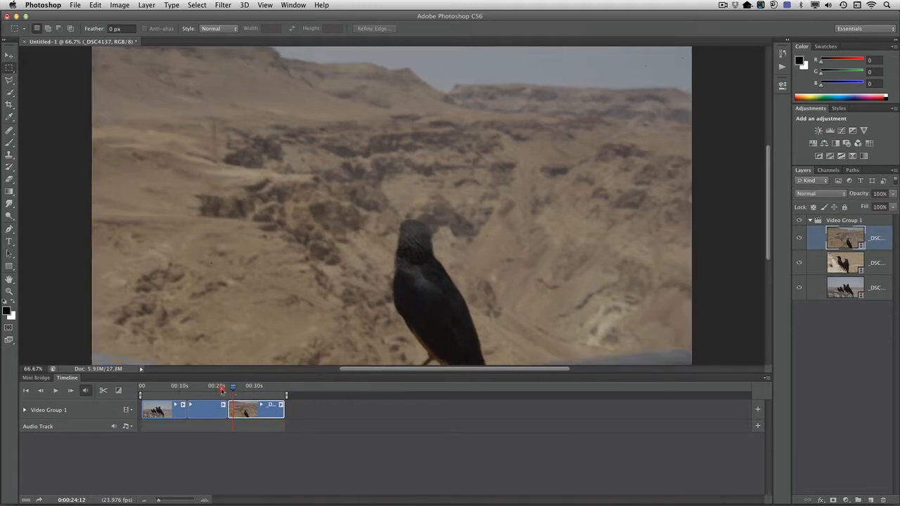
click(207, 392)
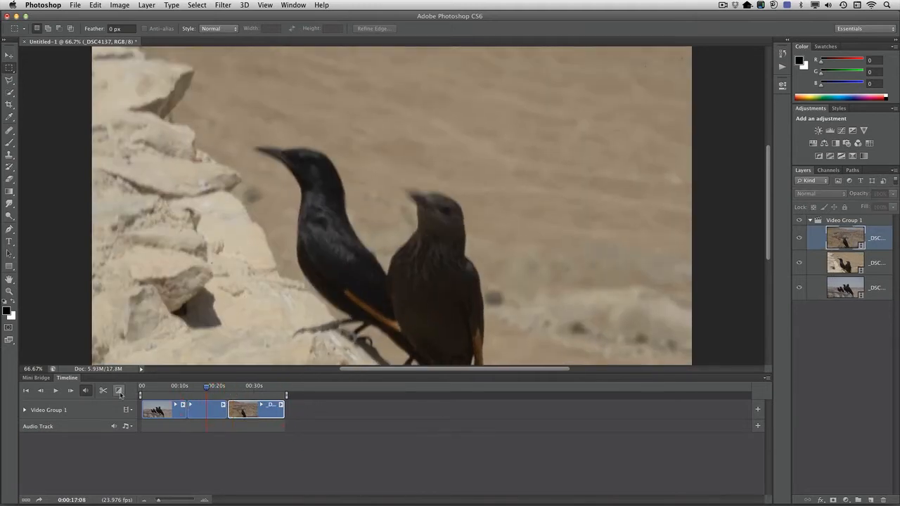
click(119, 392)
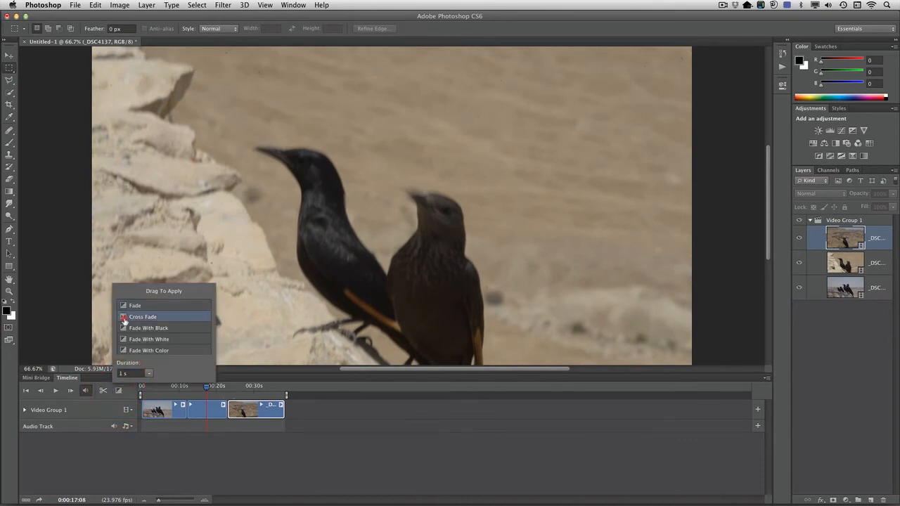
drag(173, 396, 186, 410)
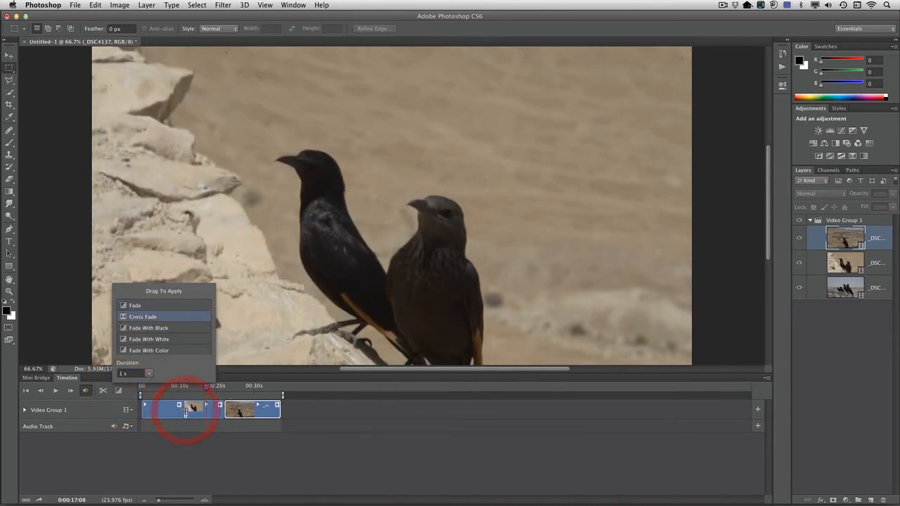
drag(172, 343, 223, 409)
drag(126, 308, 146, 409)
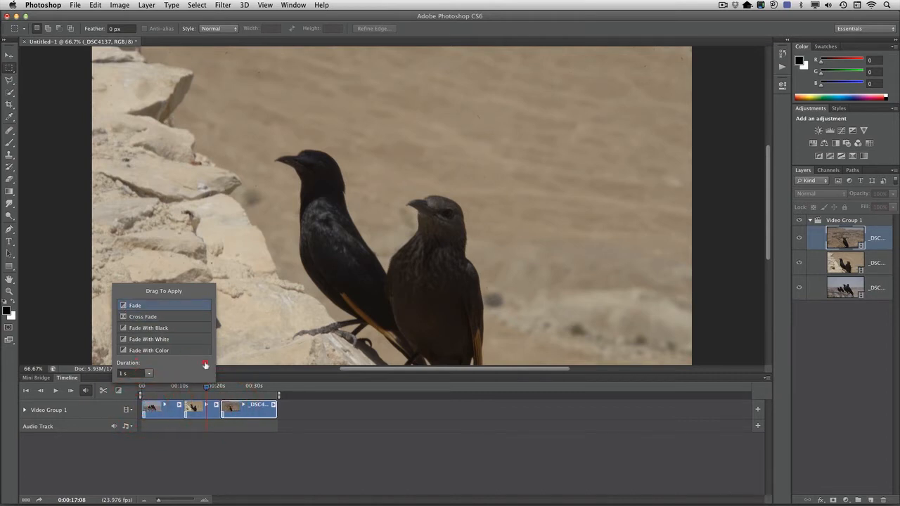
drag(262, 411, 271, 412)
Set the duration for new transitions to 2 s
click(147, 374)
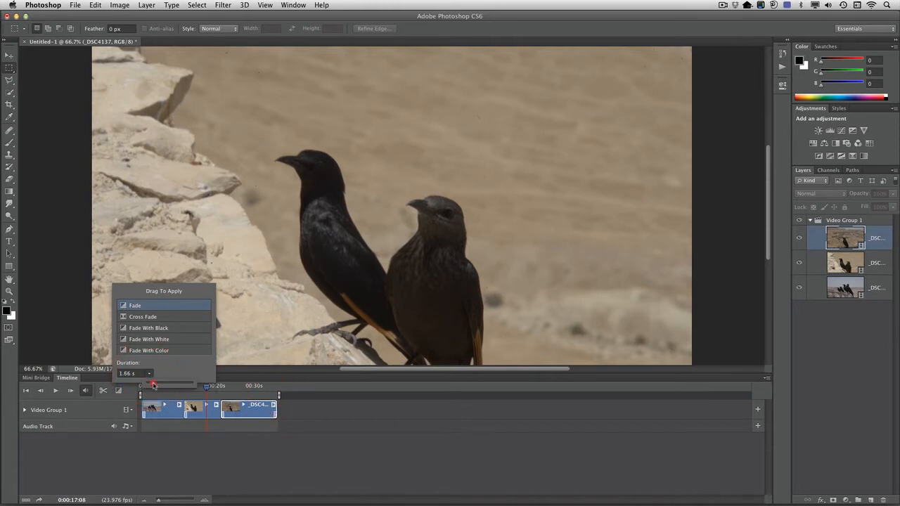
double_click(127, 374)
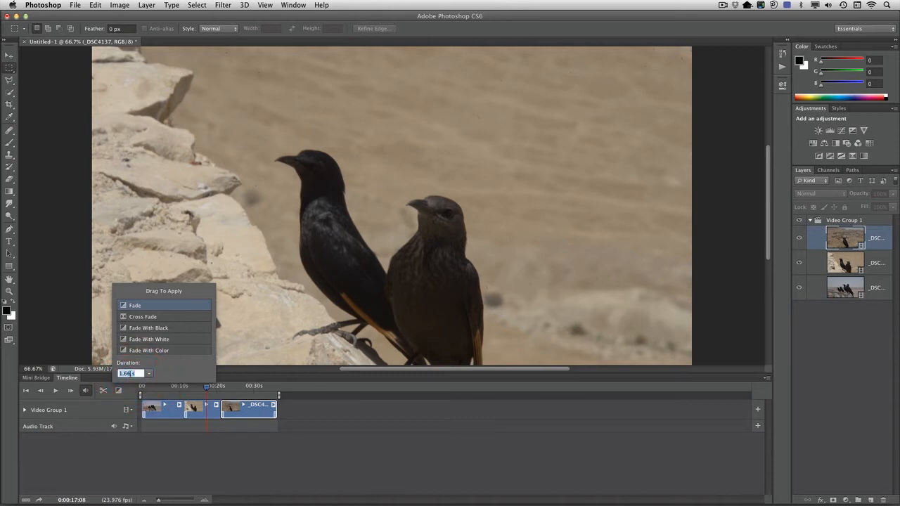
text(2)
click(176, 451)
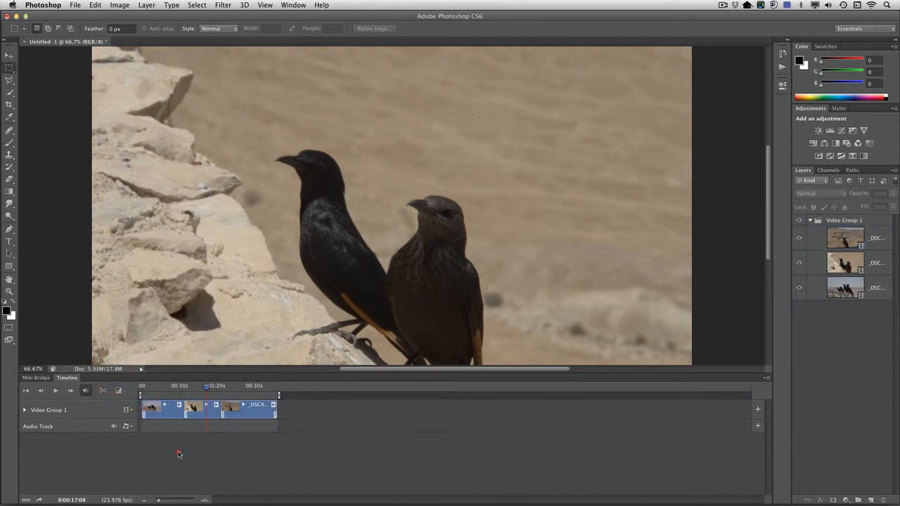
Add a Curves adjustment to the first clip, _DSC4106, at about 3 seconds and apply its automatic correction
drag(161, 388, 154, 386)
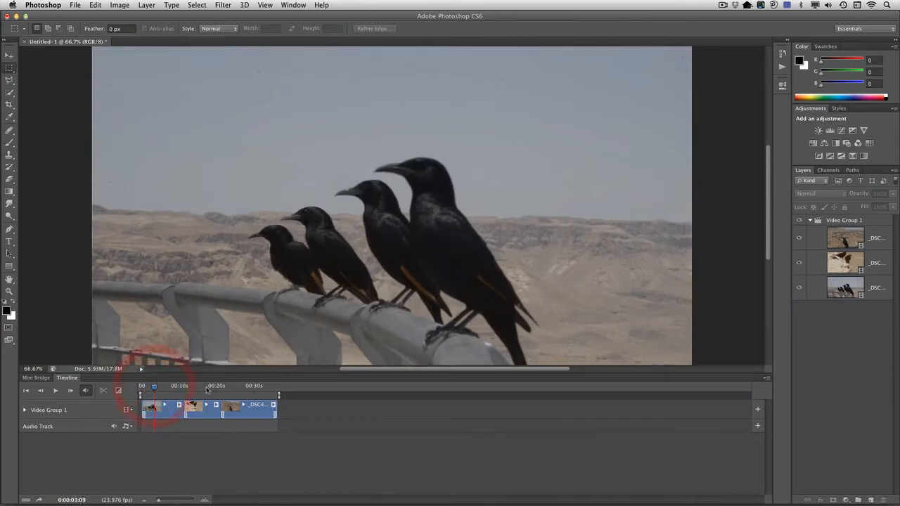
click(150, 410)
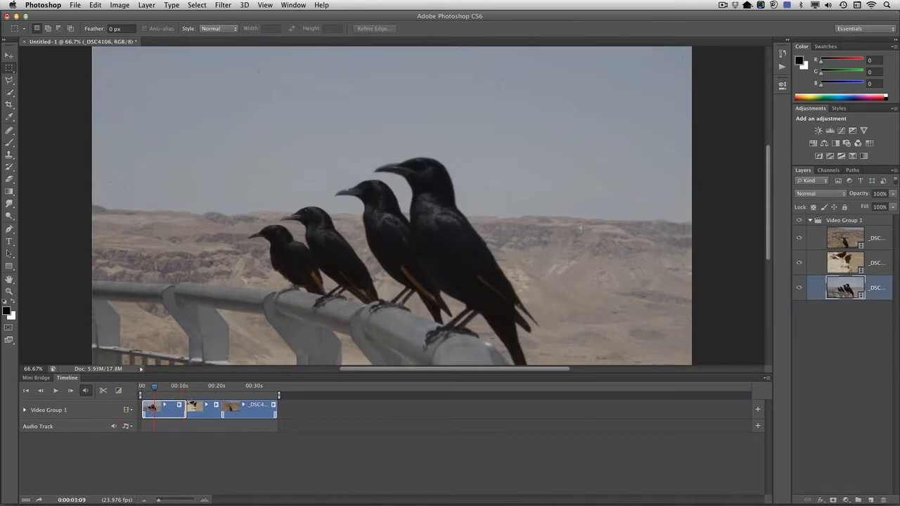
click(841, 130)
click(750, 119)
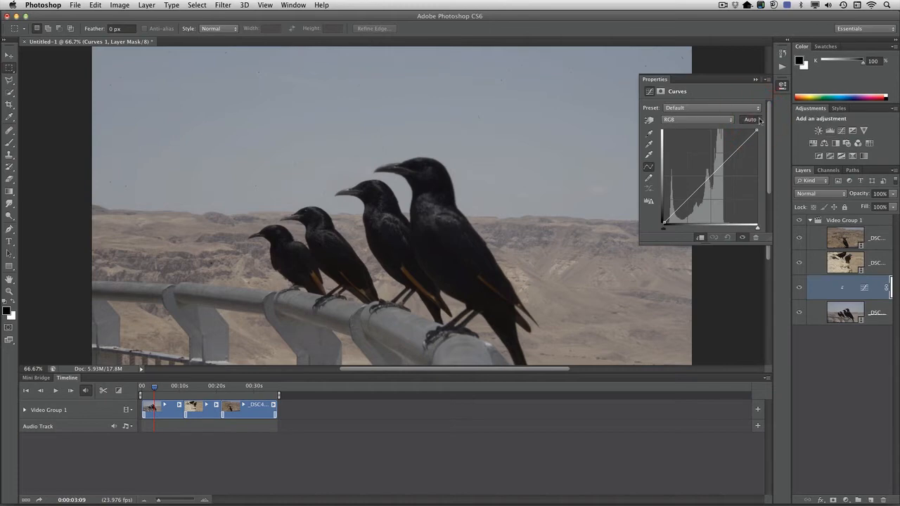
Use the Curves on-image adjustment to lift the shadows in the black birds and darken the sky
click(649, 120)
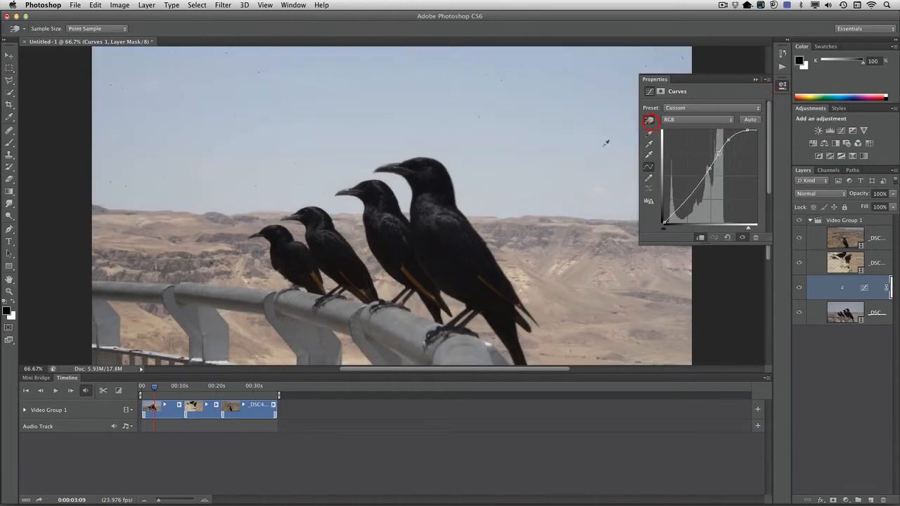
click(452, 238)
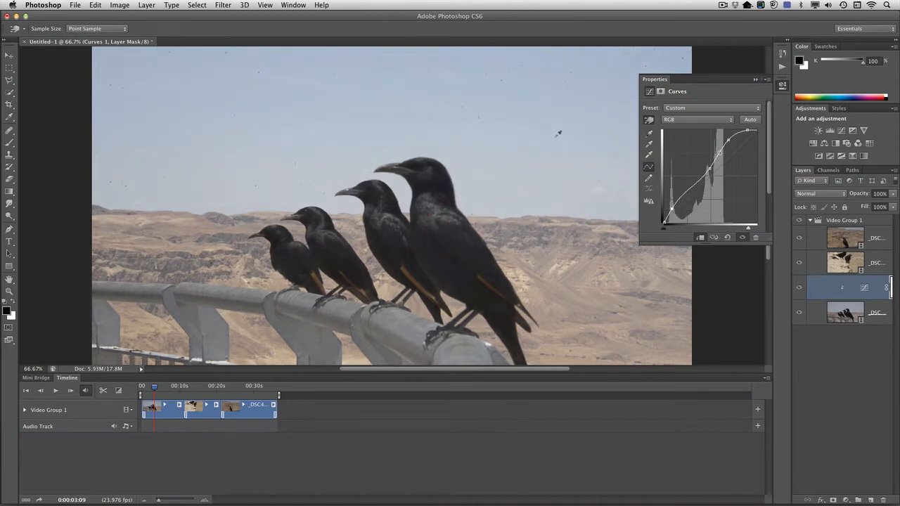
drag(556, 134, 556, 143)
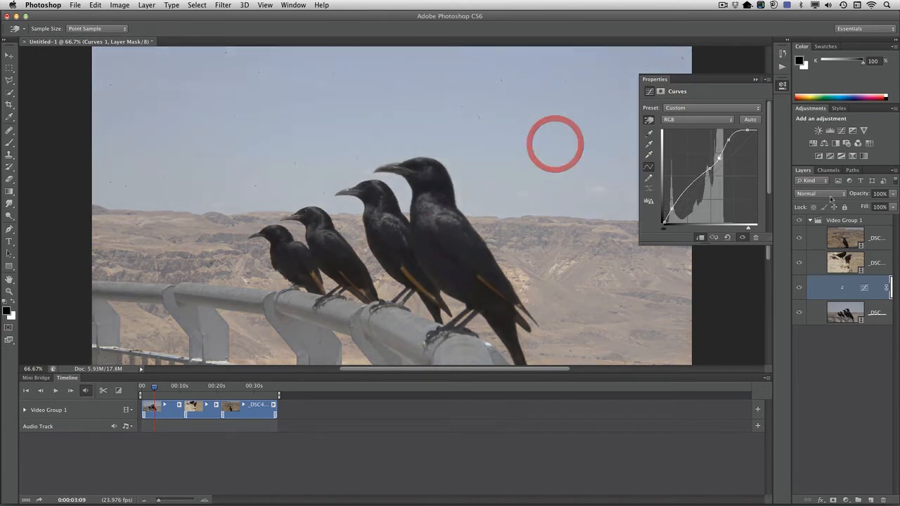
Add a Vibrance adjustment with strongly raised vibrance to the first clip and stack it beneath the Curves adjustment
click(864, 130)
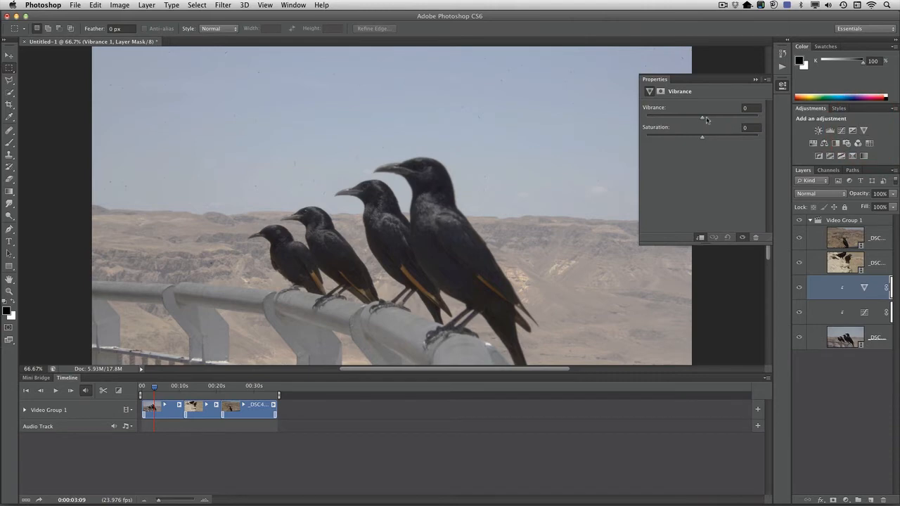
drag(702, 117, 766, 123)
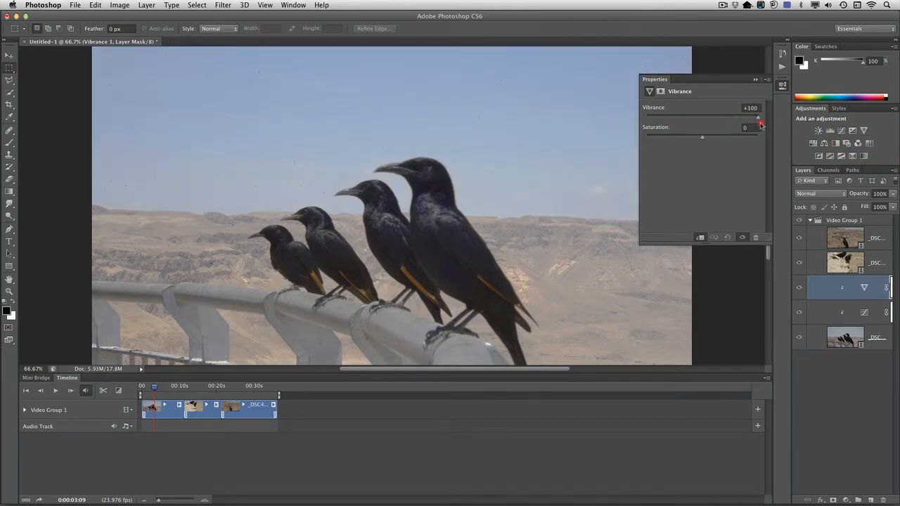
drag(759, 124, 753, 124)
drag(845, 311, 853, 261)
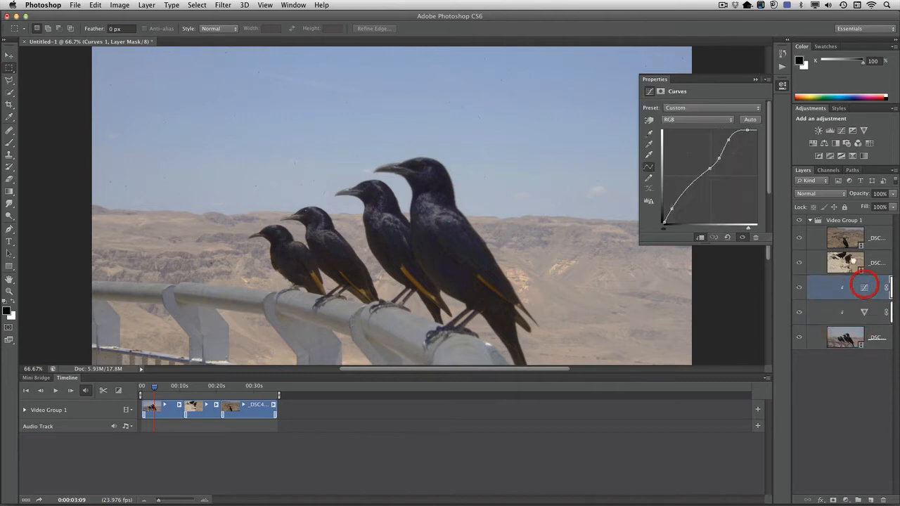
Reapply the automatic correction to the first clip's Curves adjustment, then lift its midtones and soften its highlights
click(749, 120)
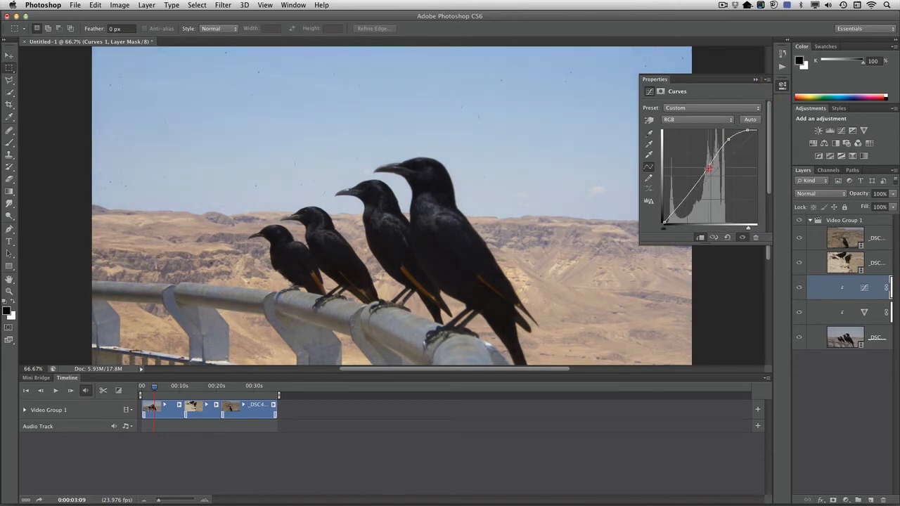
drag(707, 172, 705, 168)
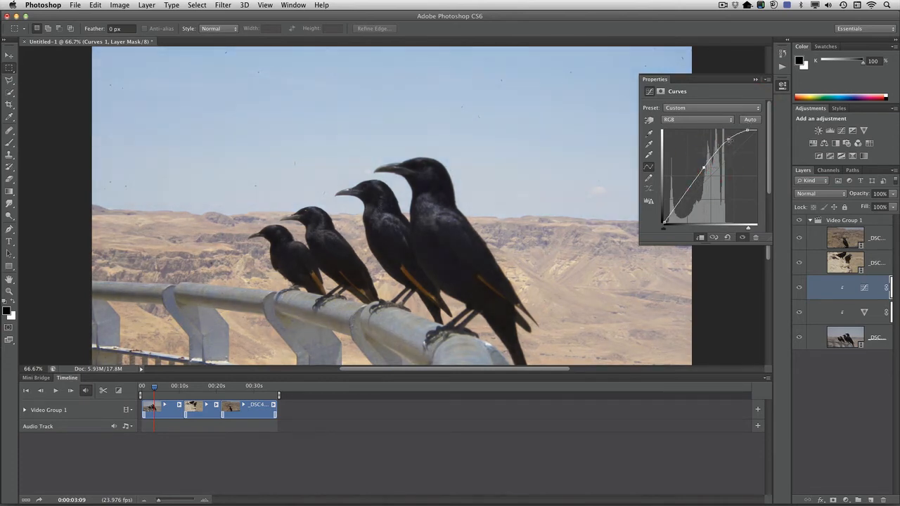
drag(730, 139, 752, 134)
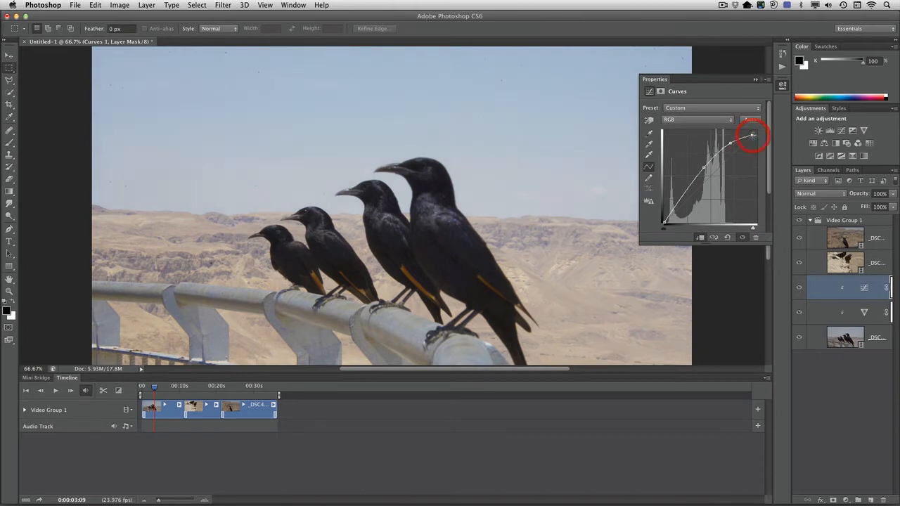
At about 14 seconds, give clip _DSC4107 an auto-corrected Curves adjustment with lifted shadows and a Vibrance adjustment at Vibrance +50, Saturation +13
click(841, 264)
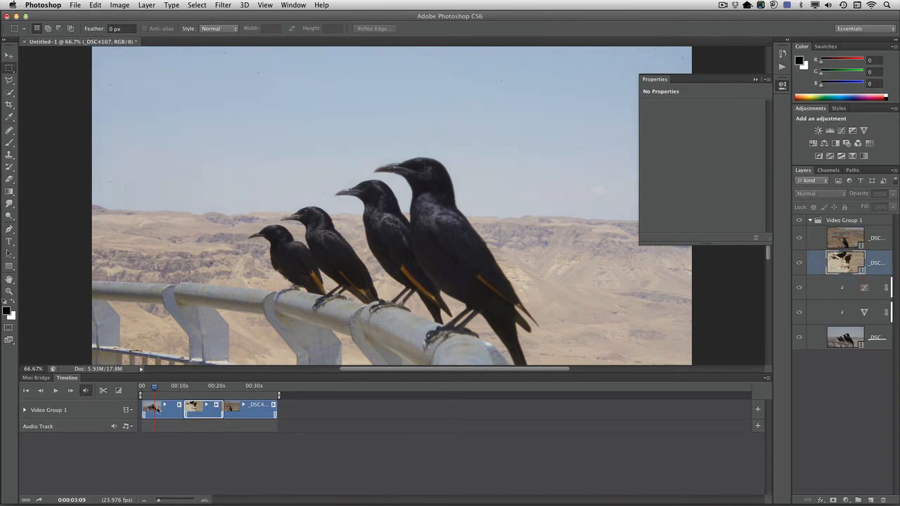
drag(154, 387, 197, 386)
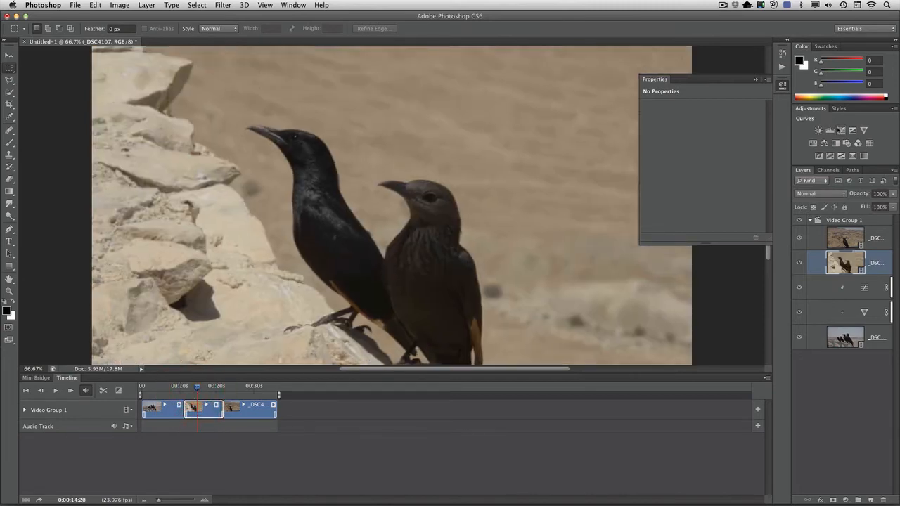
click(841, 130)
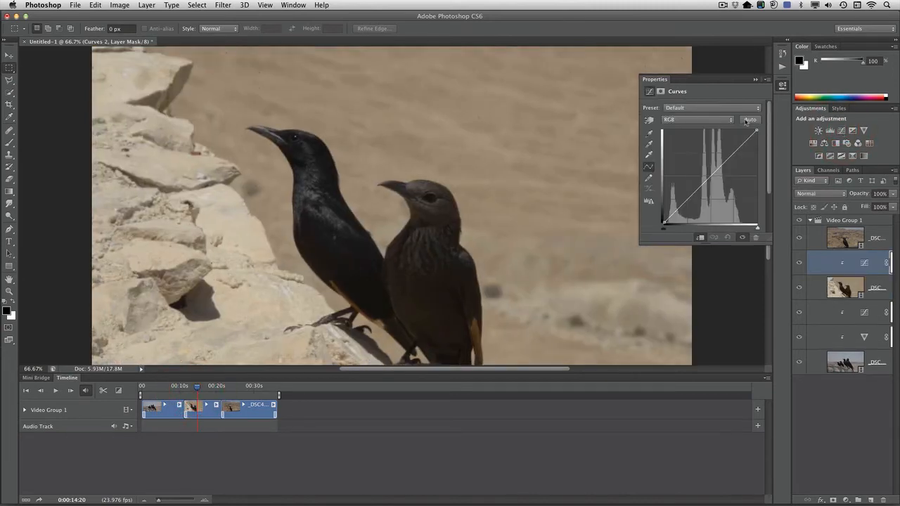
click(748, 120)
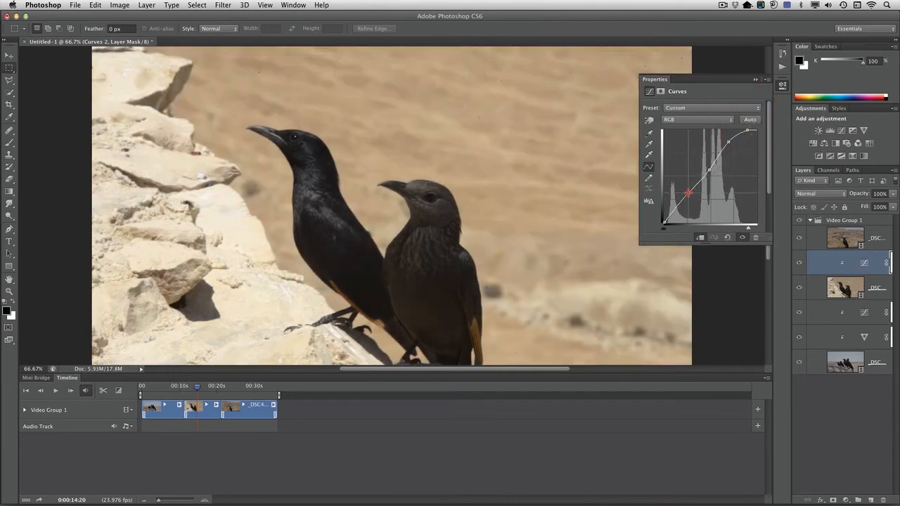
drag(690, 196, 687, 191)
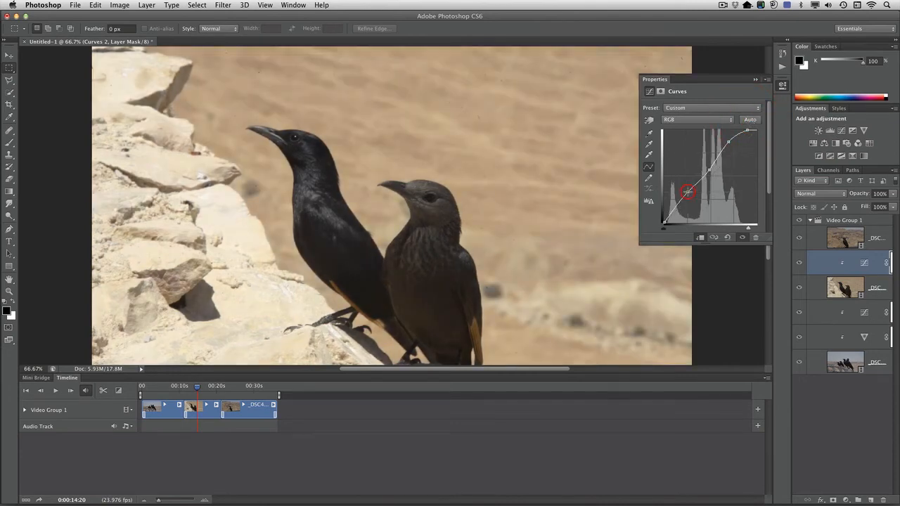
click(863, 130)
drag(701, 118, 710, 140)
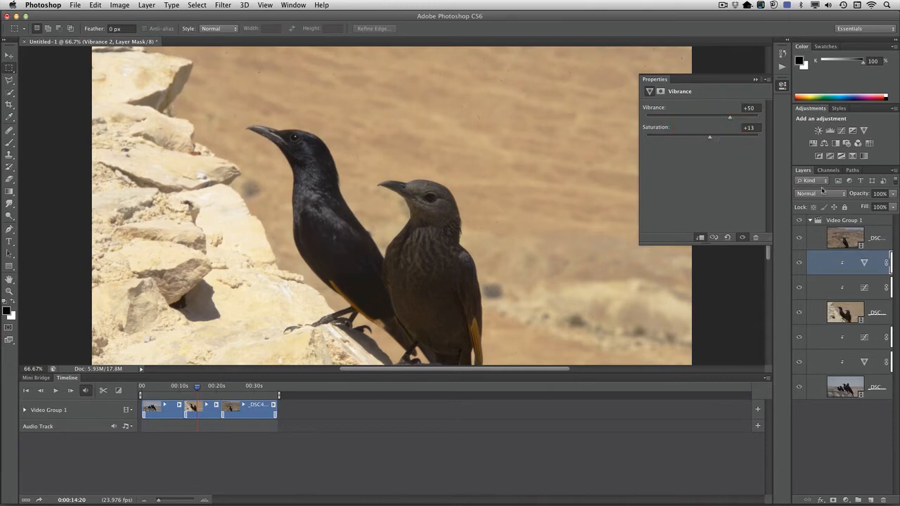
Try an auto Black & White adjustment on the second clip in Overlay, Soft Light, Multiply and Screen modes, and delete it
click(835, 142)
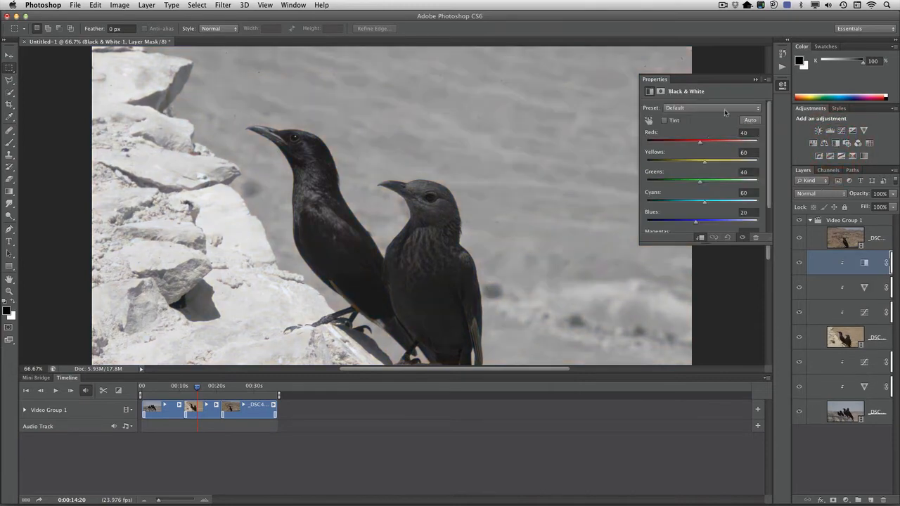
click(750, 120)
click(823, 192)
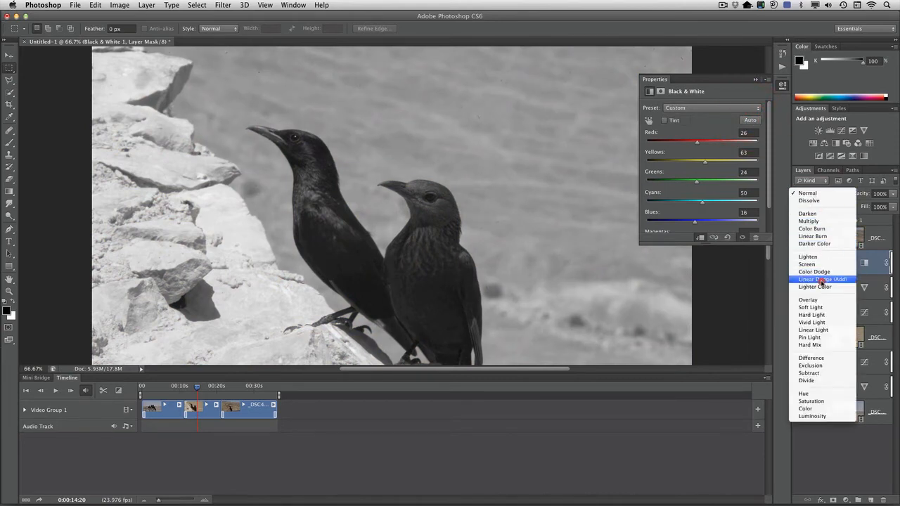
click(818, 301)
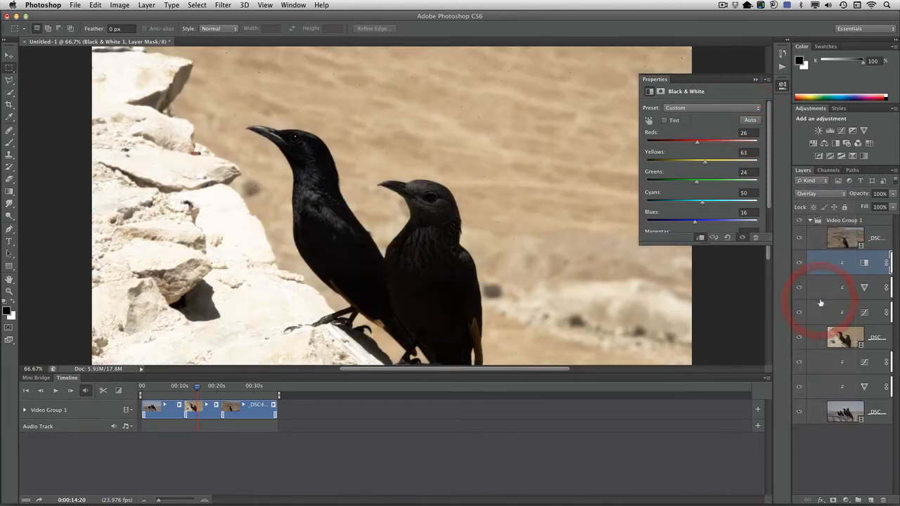
click(816, 196)
click(817, 203)
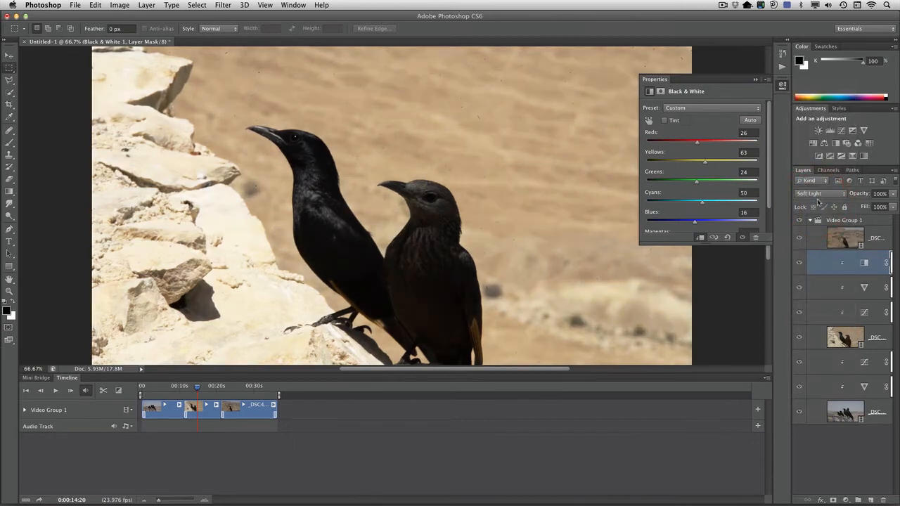
click(817, 195)
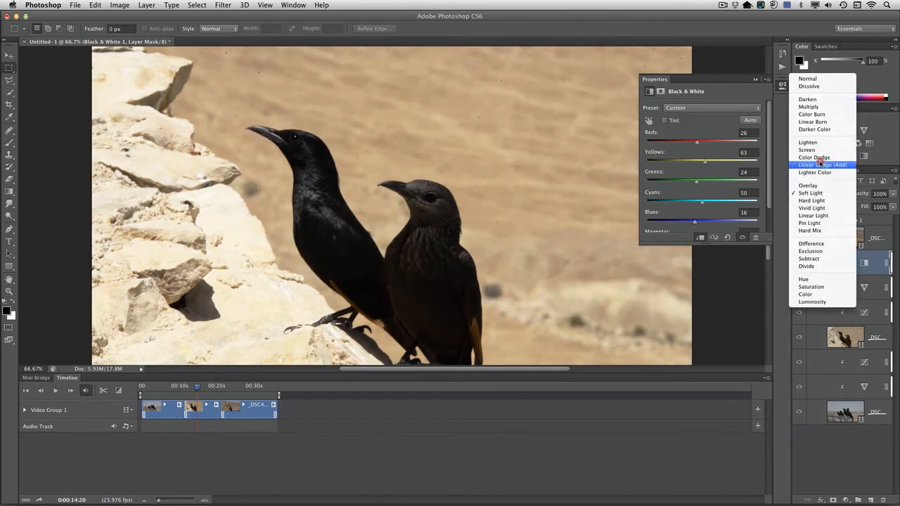
click(824, 106)
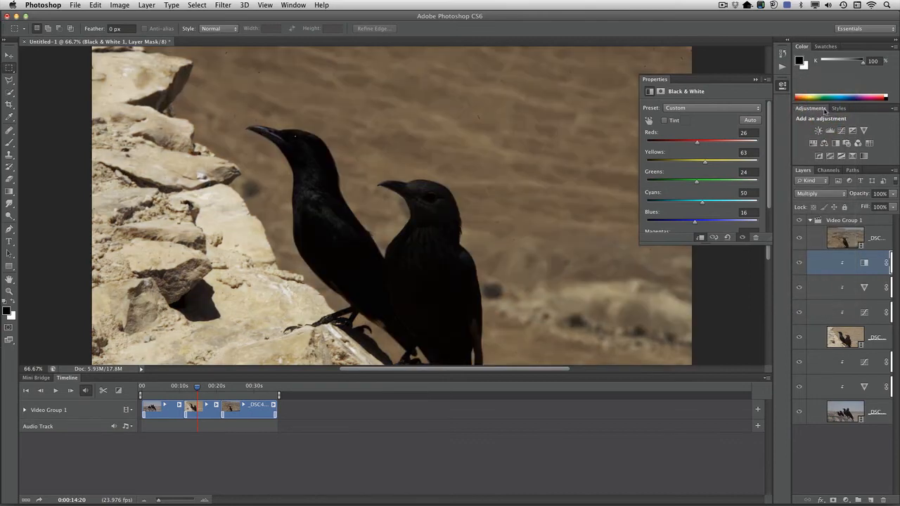
click(818, 194)
click(818, 236)
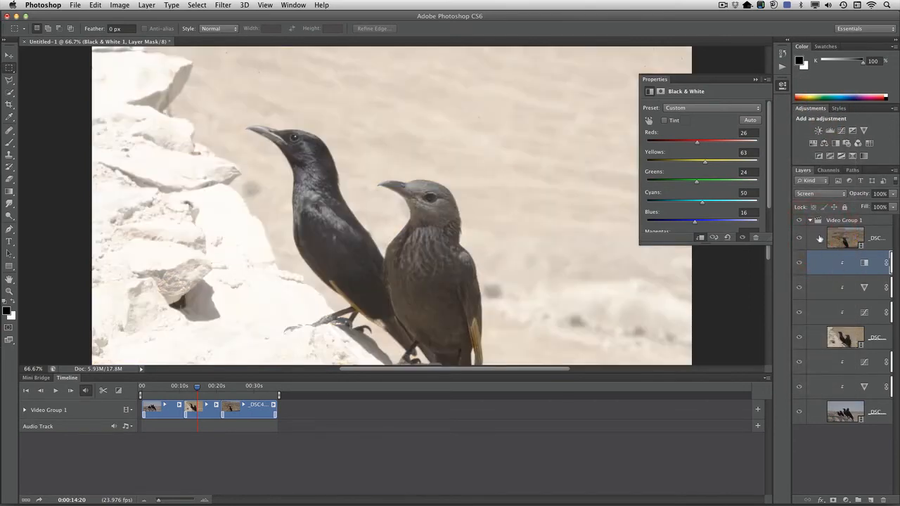
drag(877, 266, 883, 501)
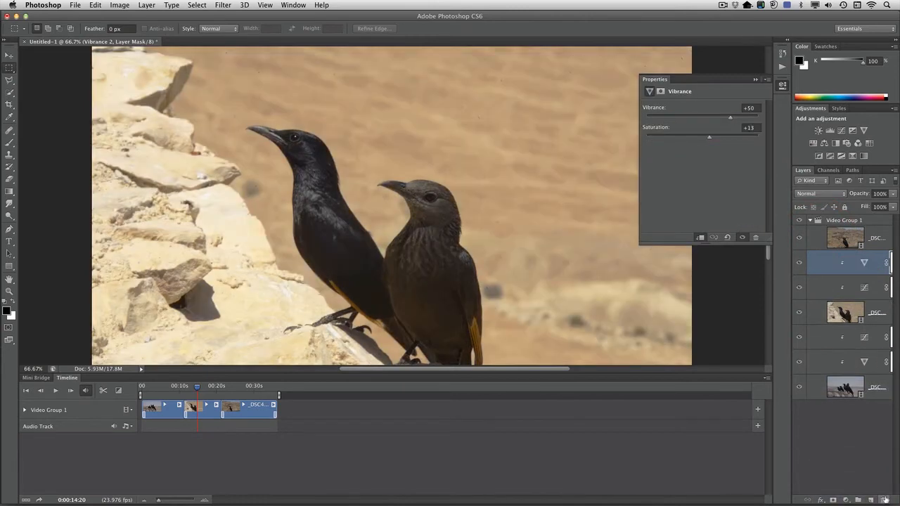
Inspect the third clip, _DSC4137, at about 26 seconds
click(843, 243)
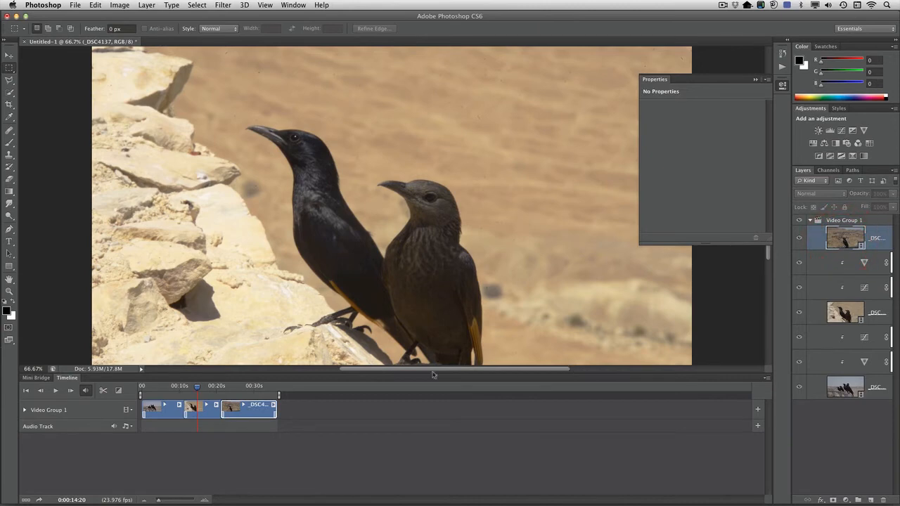
drag(204, 390, 238, 392)
click(240, 391)
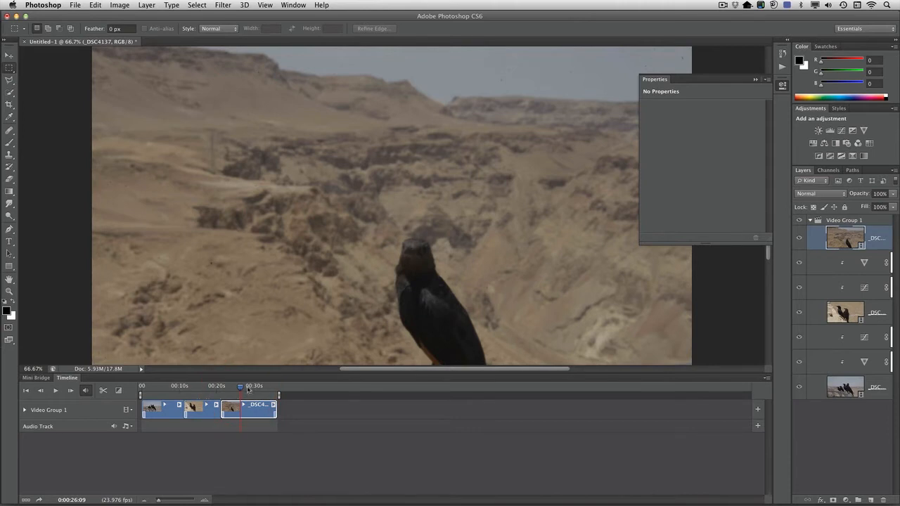
scroll(247, 388, down, 1)
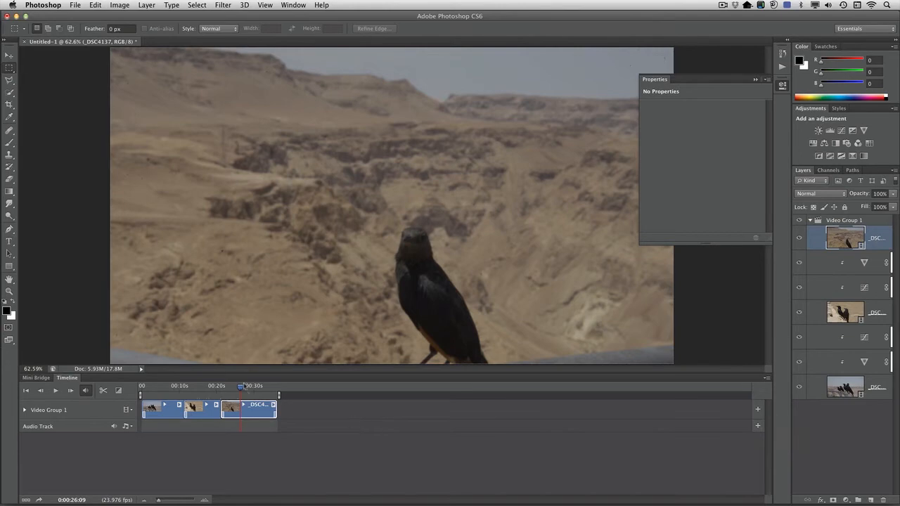
Create a black (000000) Solid Color fill layer at the top of Video Group 1
drag(240, 389, 139, 405)
click(879, 221)
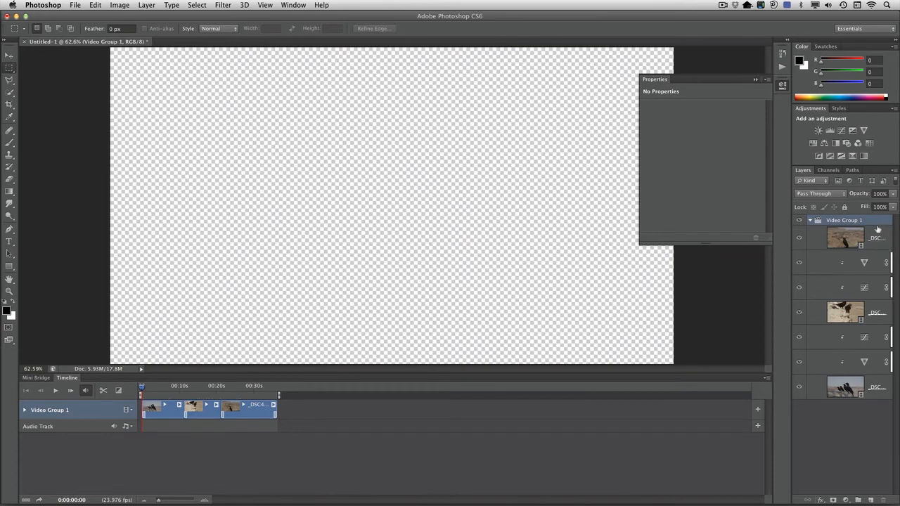
click(871, 500)
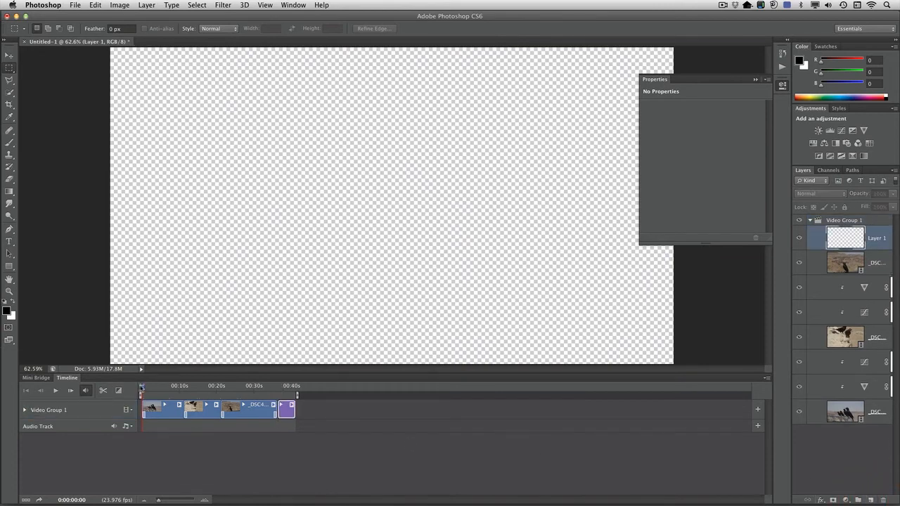
drag(142, 389, 131, 391)
click(843, 498)
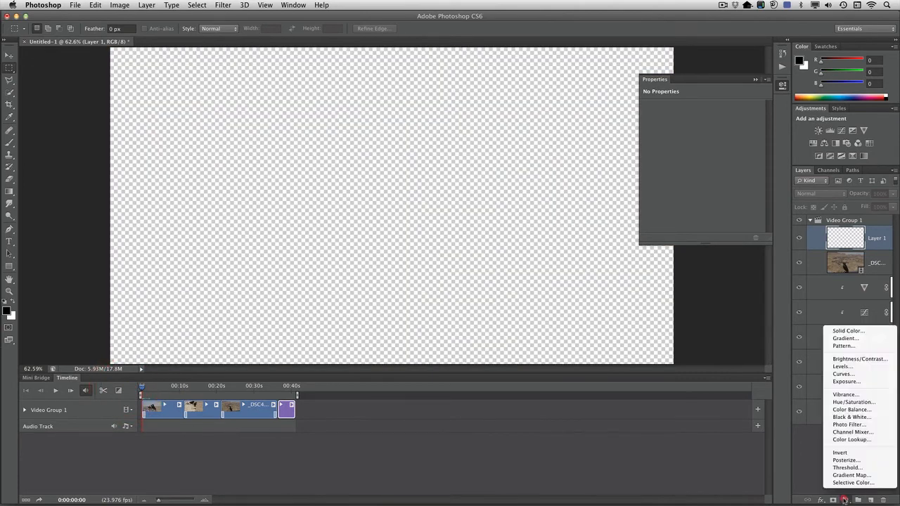
click(859, 331)
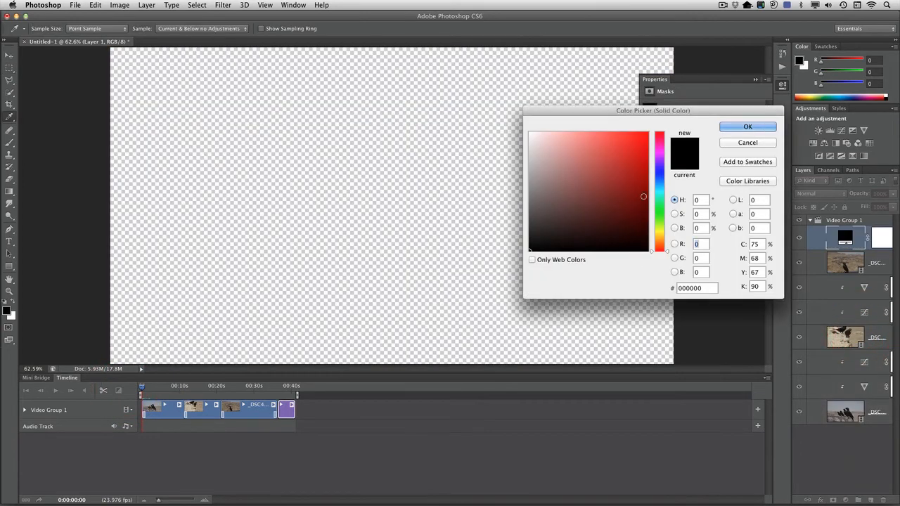
click(648, 251)
click(747, 127)
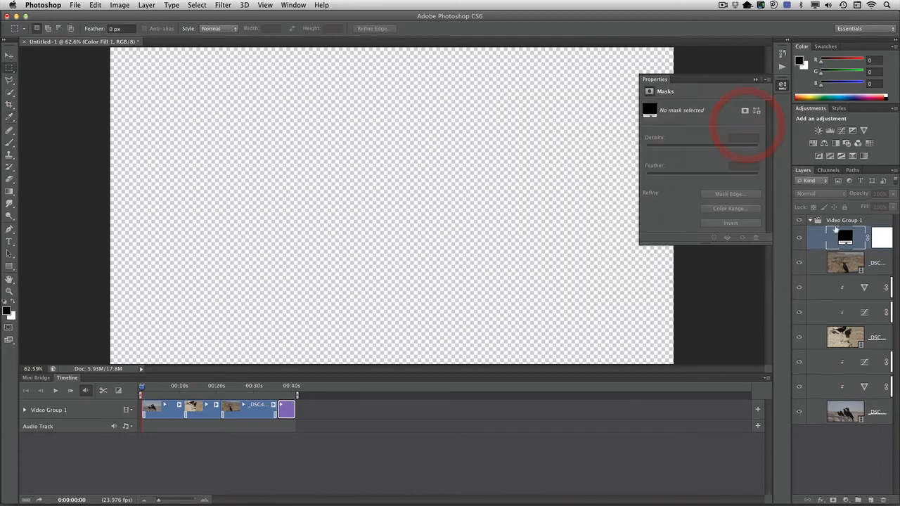
Move the black fill layer to its own track beneath Video Group 1 and stretch it across the whole sequence
drag(837, 236, 803, 432)
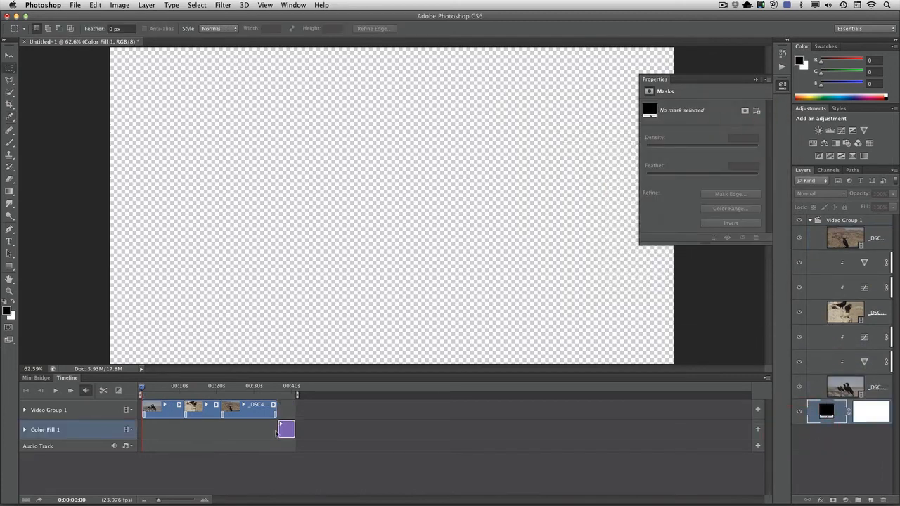
drag(280, 424, 142, 427)
drag(294, 428, 277, 427)
key(space)
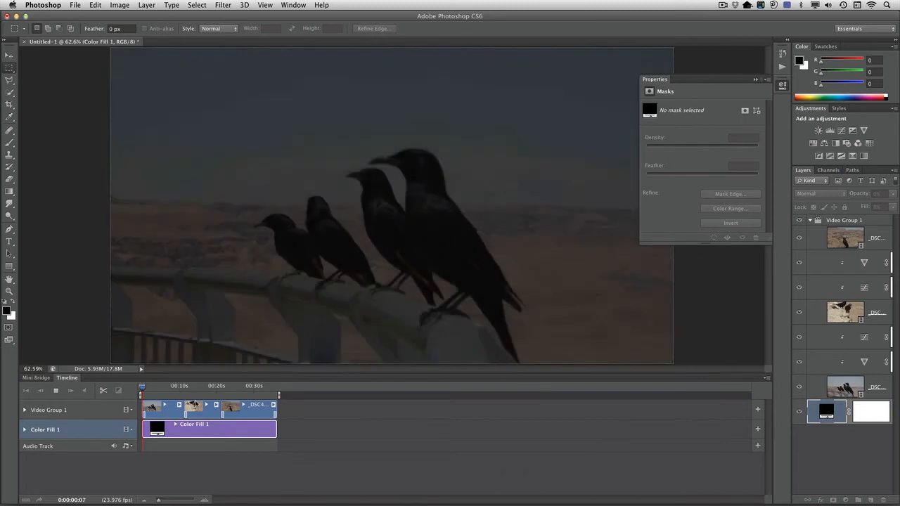
key(space)
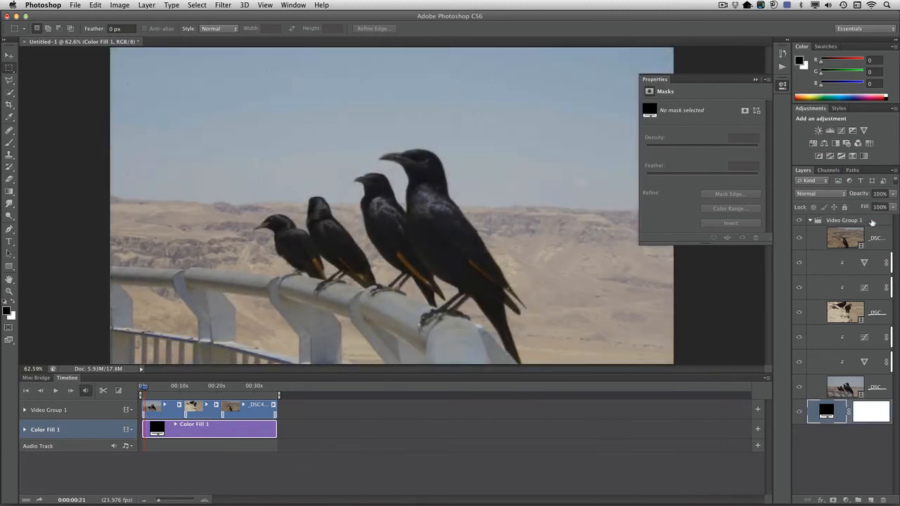
Add a new empty layer and move it out of Video Group 1 onto its own track above the group
click(872, 222)
click(870, 499)
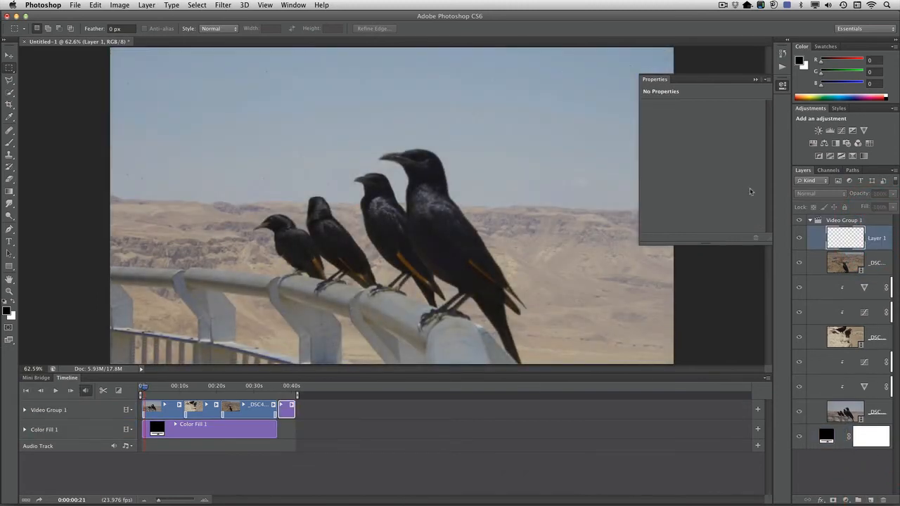
drag(841, 242, 828, 220)
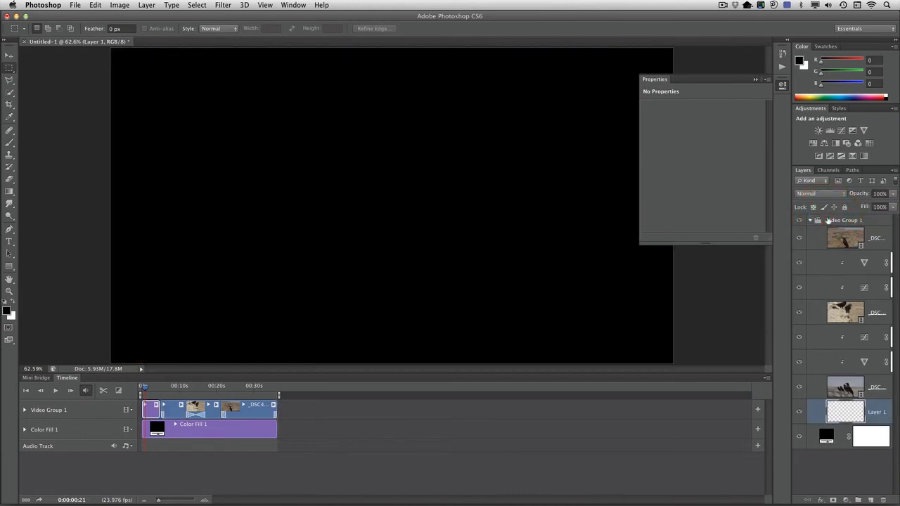
drag(843, 415, 821, 215)
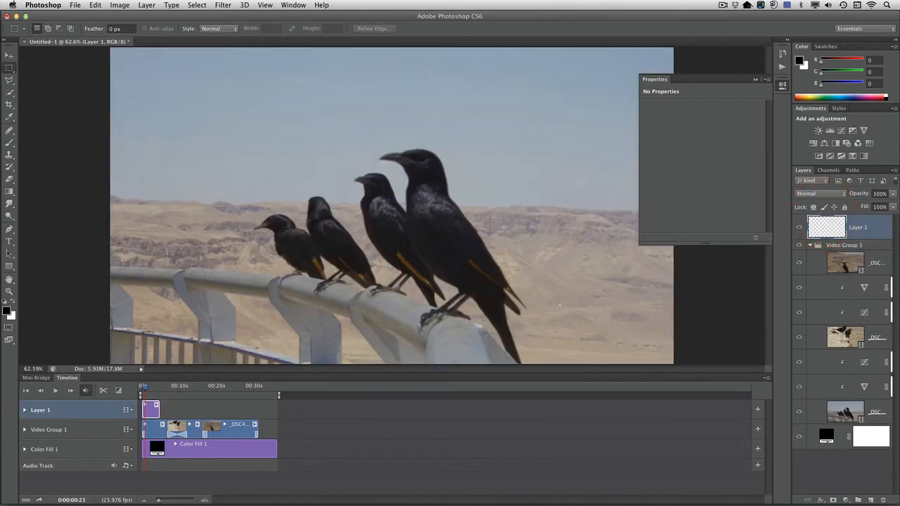
Add the white title text "Israel" in a text box over the lower part of the frame and set its size to 85.62 pt
key(t)
drag(441, 280, 655, 333)
key(super+a)
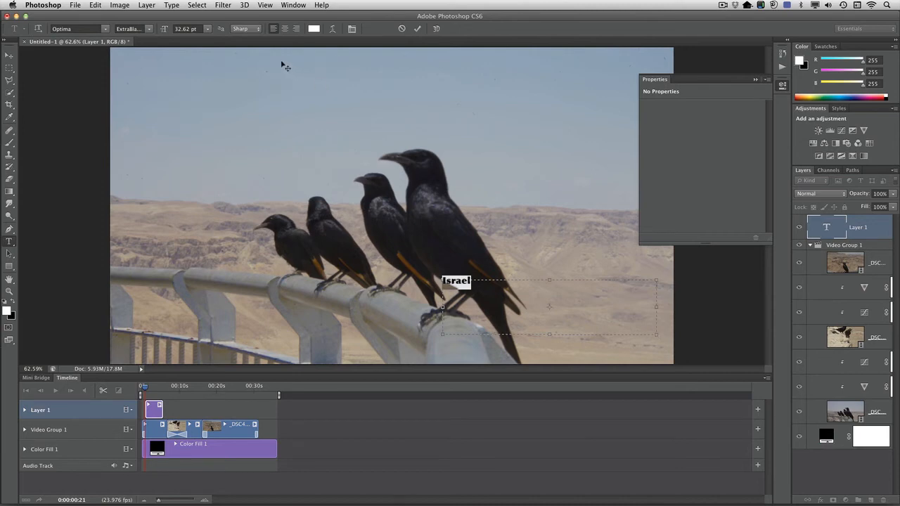
drag(162, 32, 192, 32)
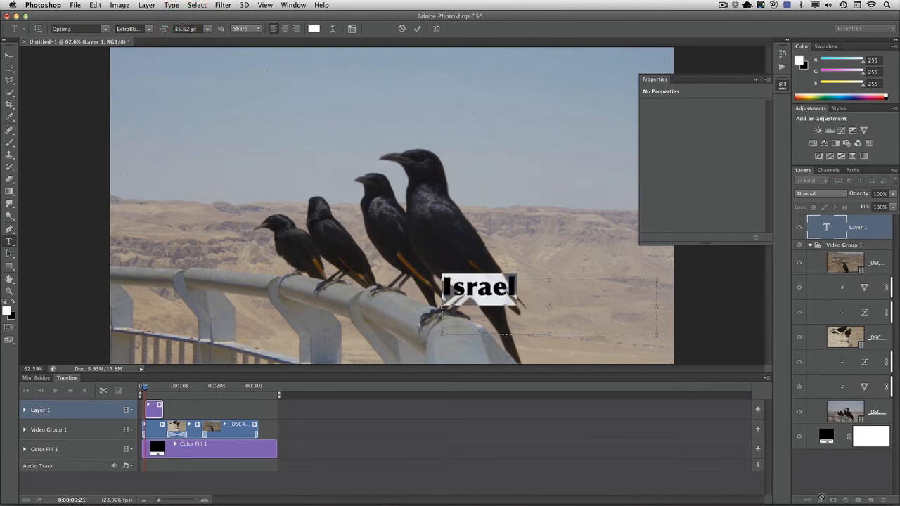
click(880, 235)
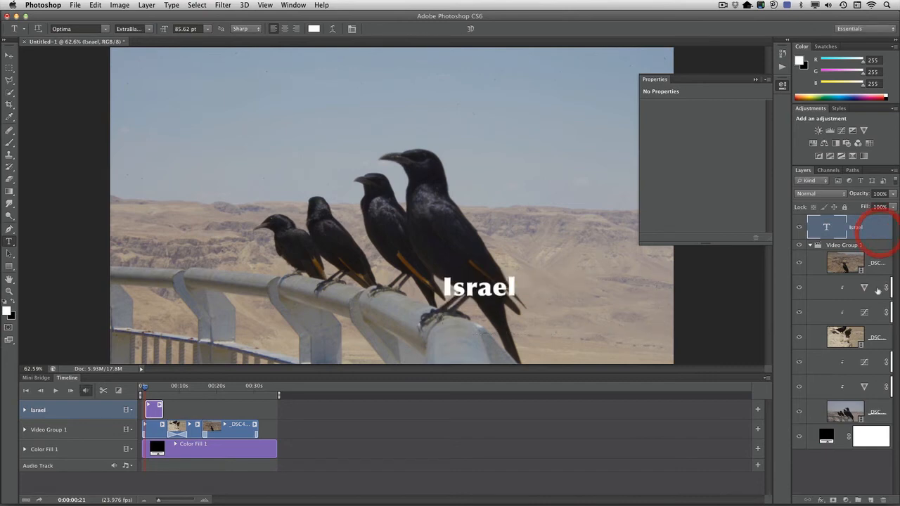
Give the Israel title a drop shadow and a 3 px black outside stroke
click(820, 500)
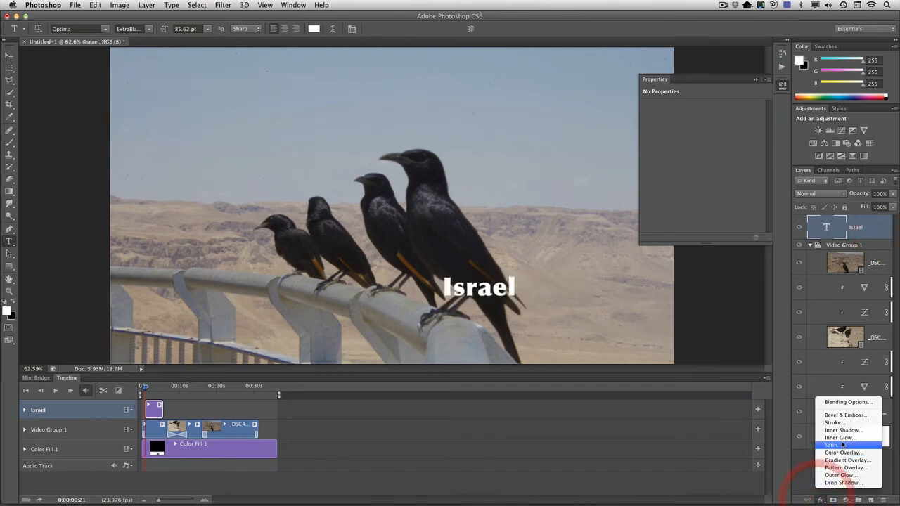
click(842, 482)
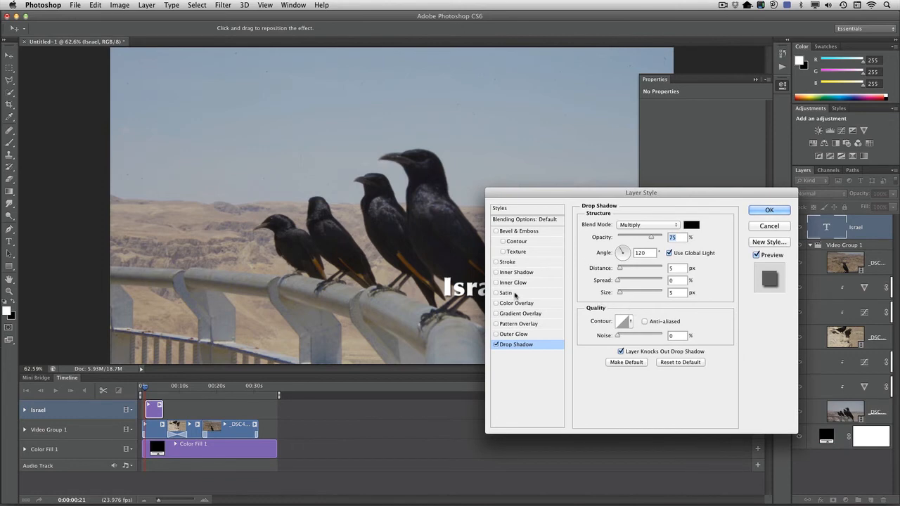
click(516, 263)
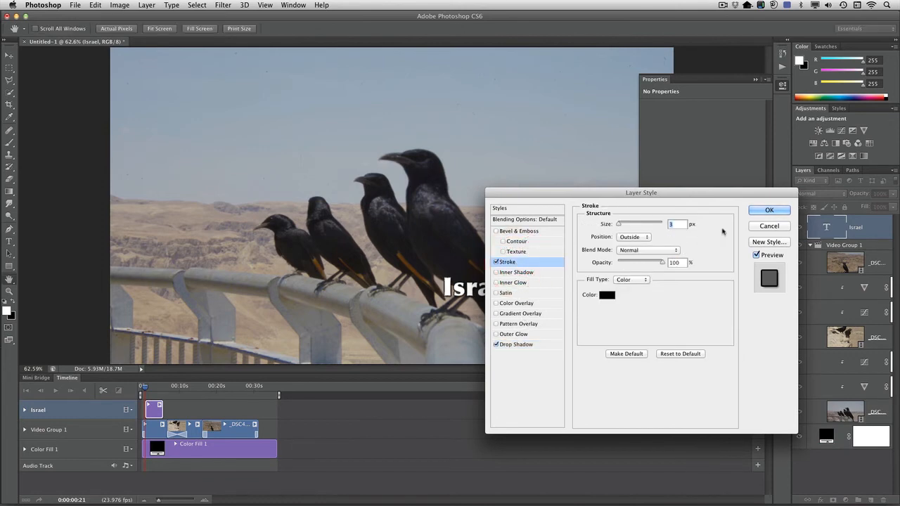
click(766, 209)
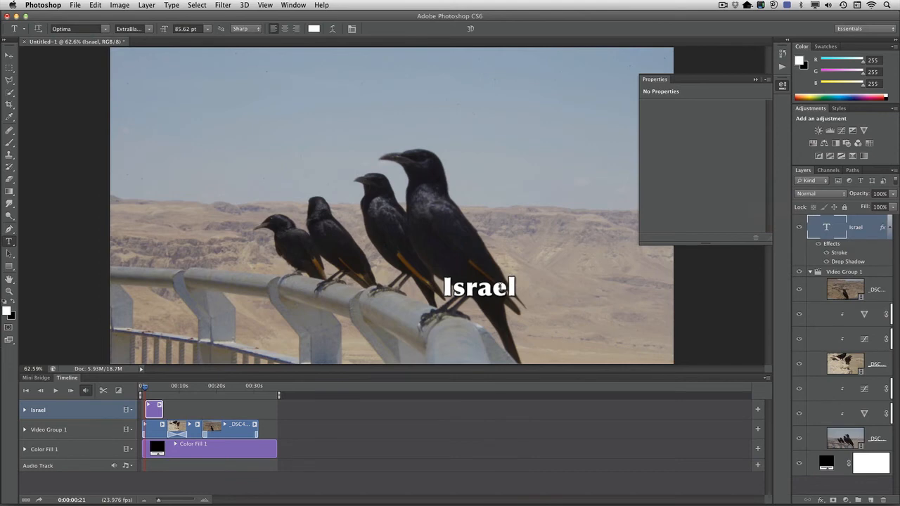
Move the Israel title onto the sand beside the largest bird, near the frame's lower-right corner, and play the sequence
key(v)
drag(494, 289, 584, 321)
key(space)
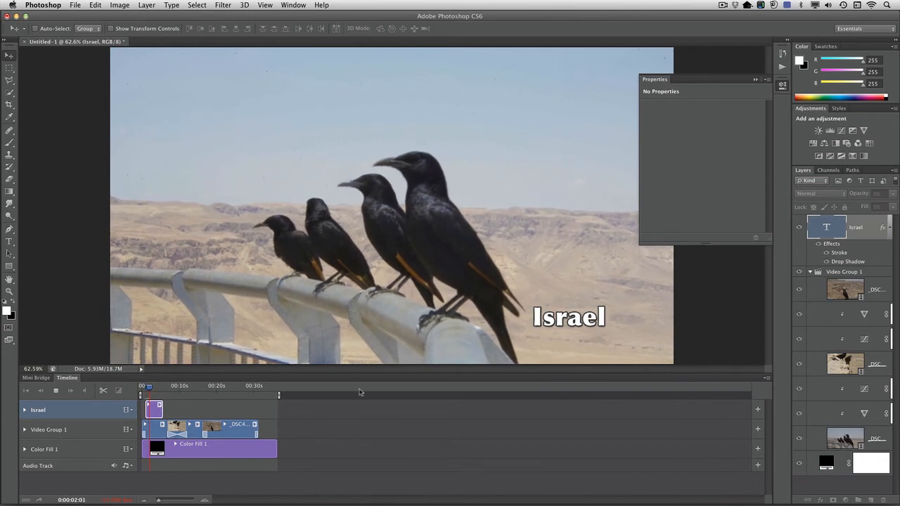
Apply a Fade transition with a duration of 2 to both the start and the end of the Israel title clip
click(118, 390)
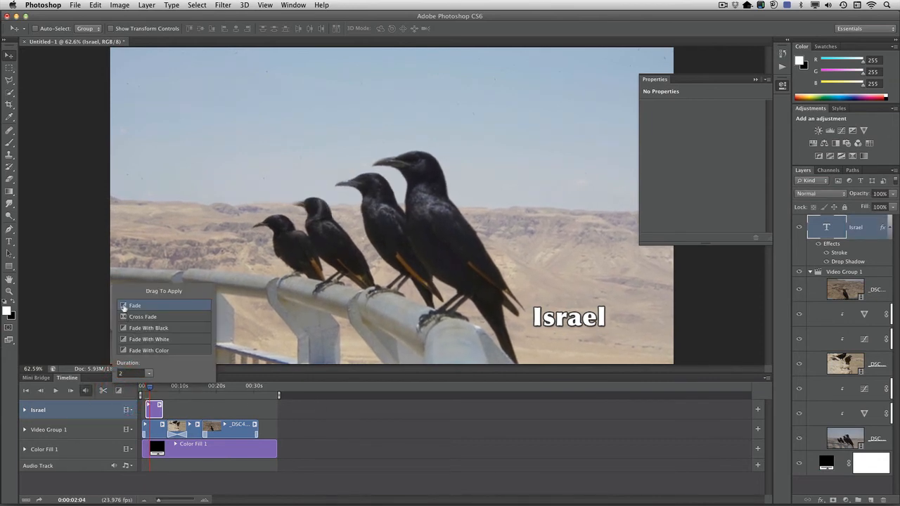
drag(143, 370, 150, 409)
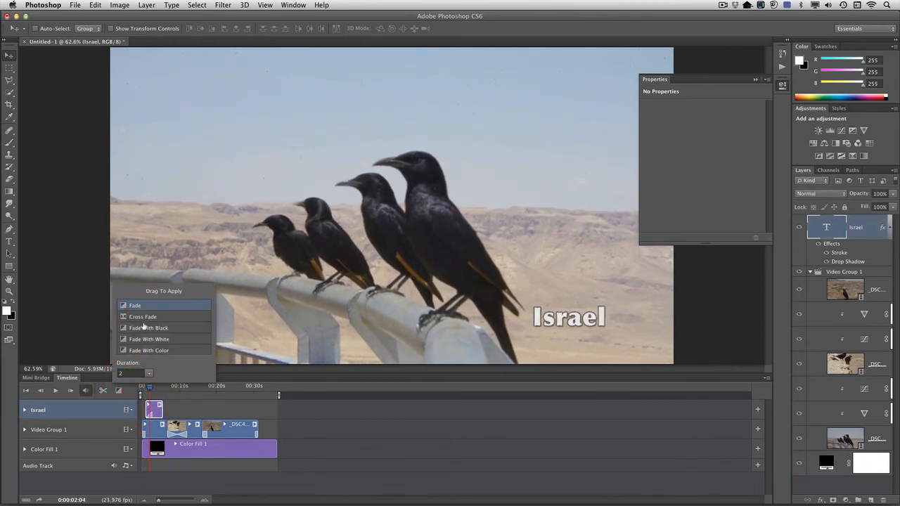
drag(124, 307, 163, 409)
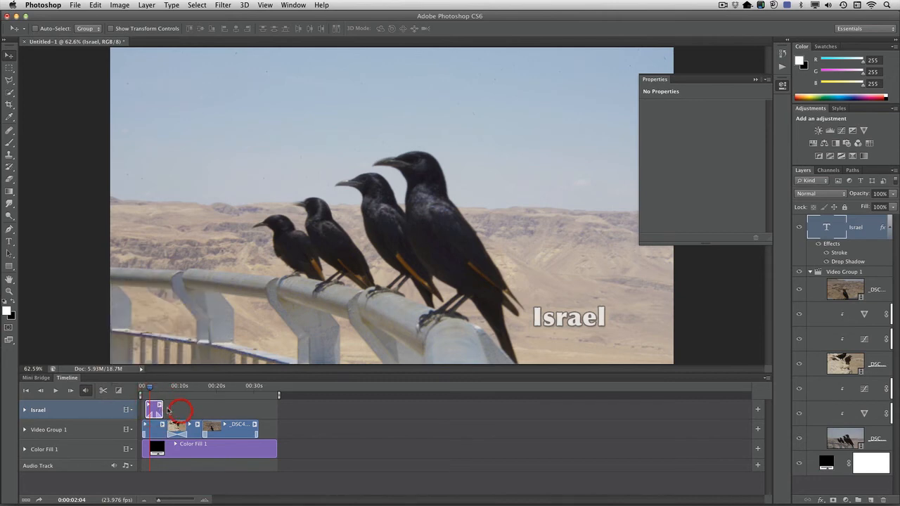
Extend the Israel title clip to near the 10-second mark and play its fade-in from the start of the sequence
drag(163, 408, 144, 392)
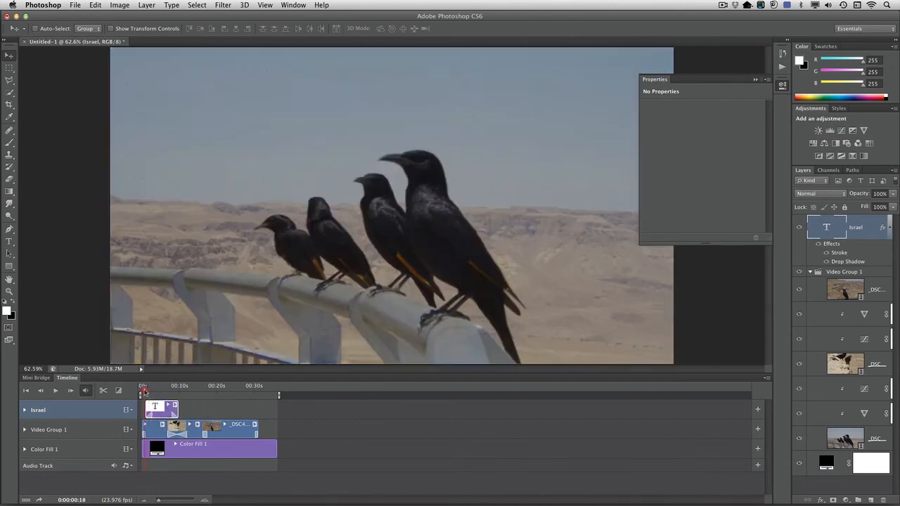
key(space)
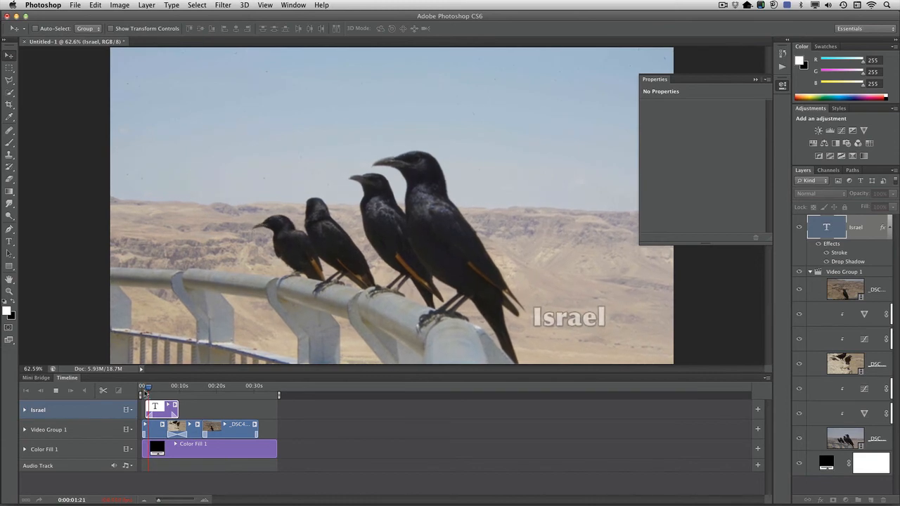
key(space)
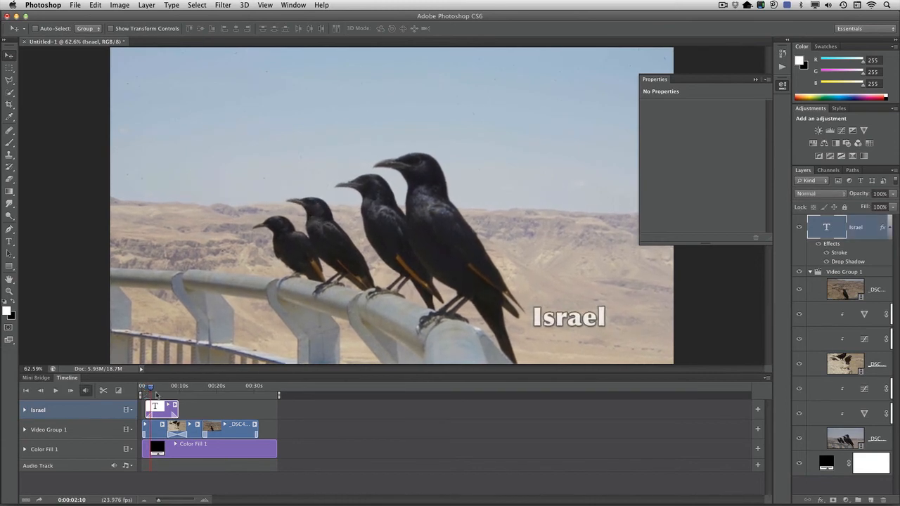
Open the Render Video export settings and keep H.264 as the format
click(75, 4)
mouse_move(103, 184)
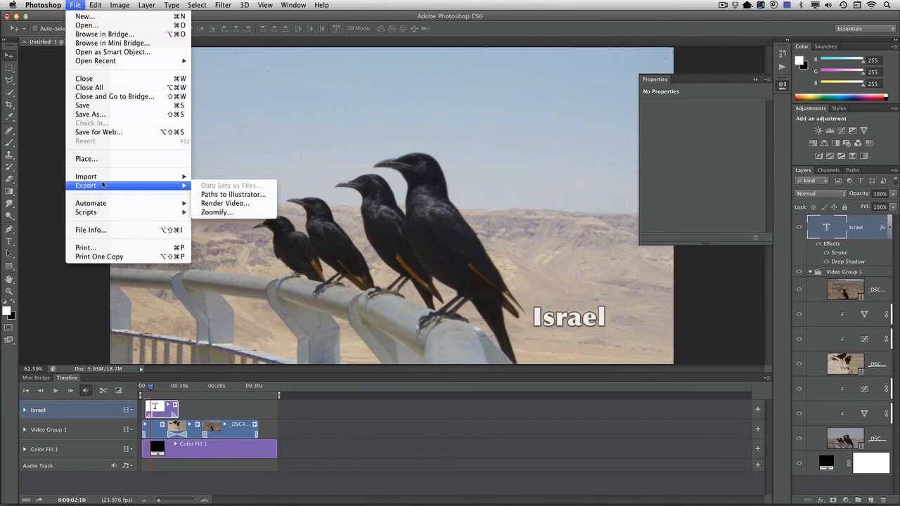
click(225, 203)
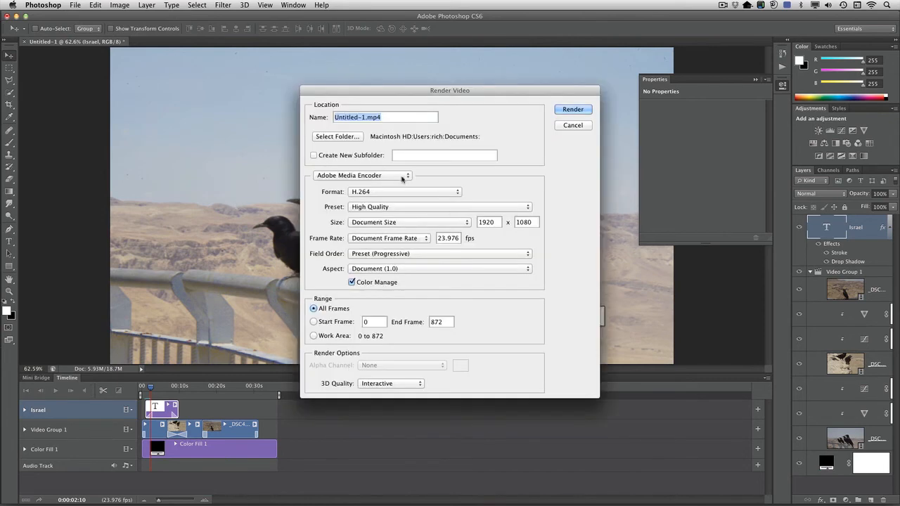
click(411, 192)
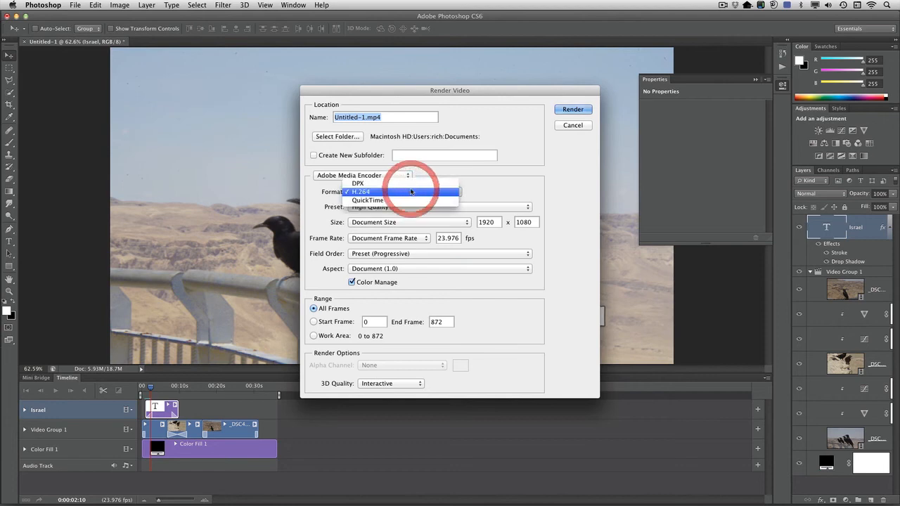
click(411, 192)
Examine the available H.264 presets and the choice between Adobe Media Encoder and Photoshop Image Sequence
click(457, 207)
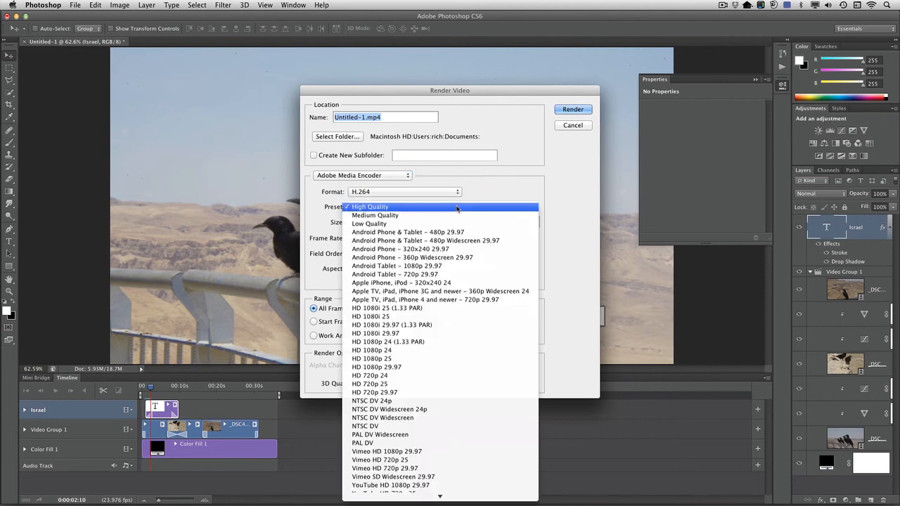
scroll(442, 407, down, 1)
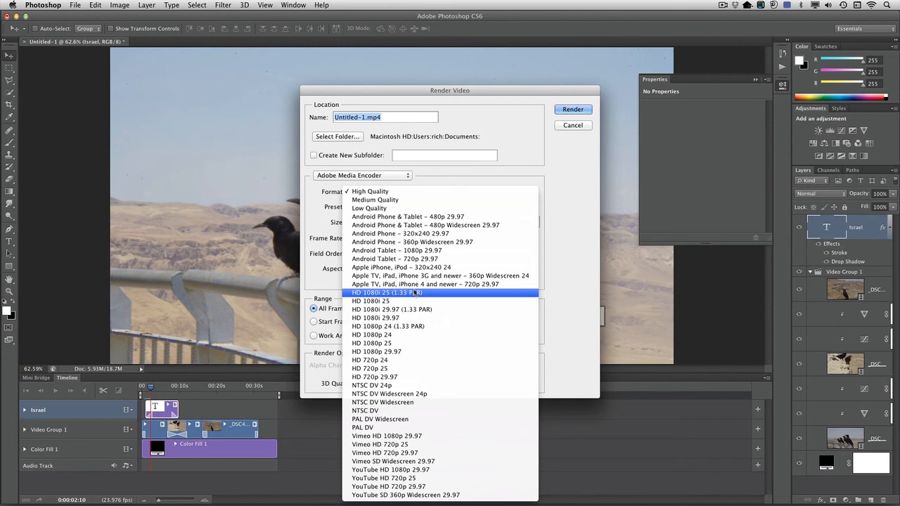
click(569, 246)
click(406, 176)
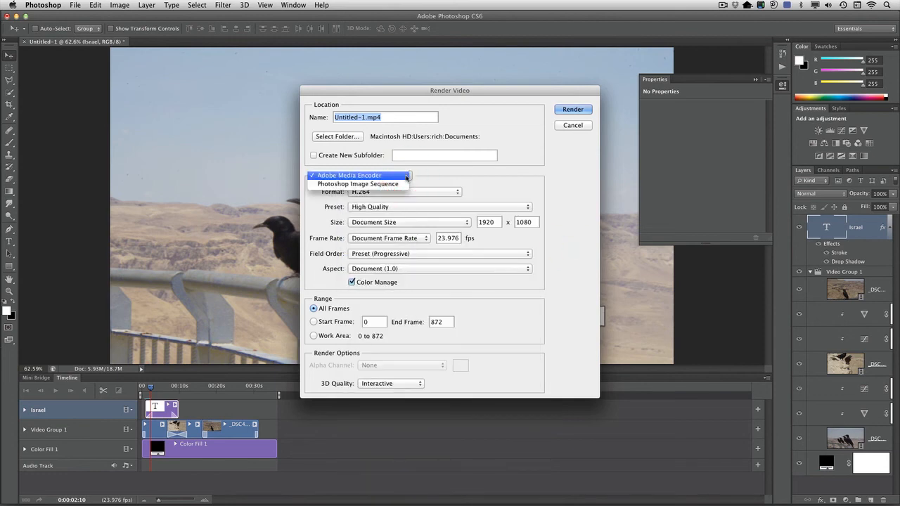
click(433, 173)
Set the render format to QuickTime and review its presets, keeping Animation High Quality
click(417, 192)
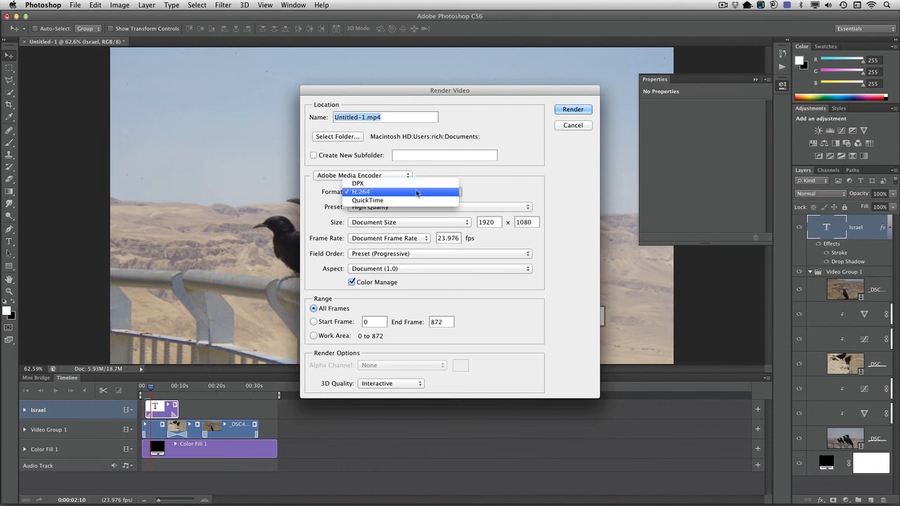
click(416, 200)
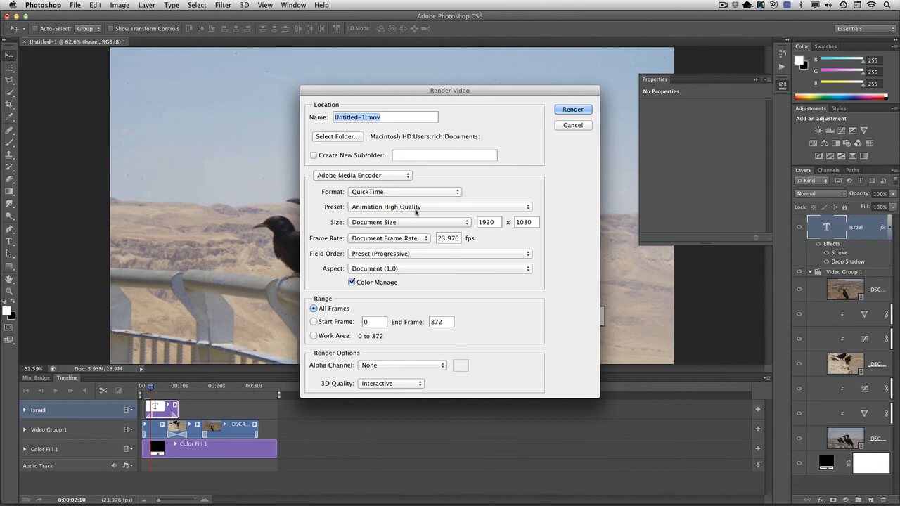
click(417, 207)
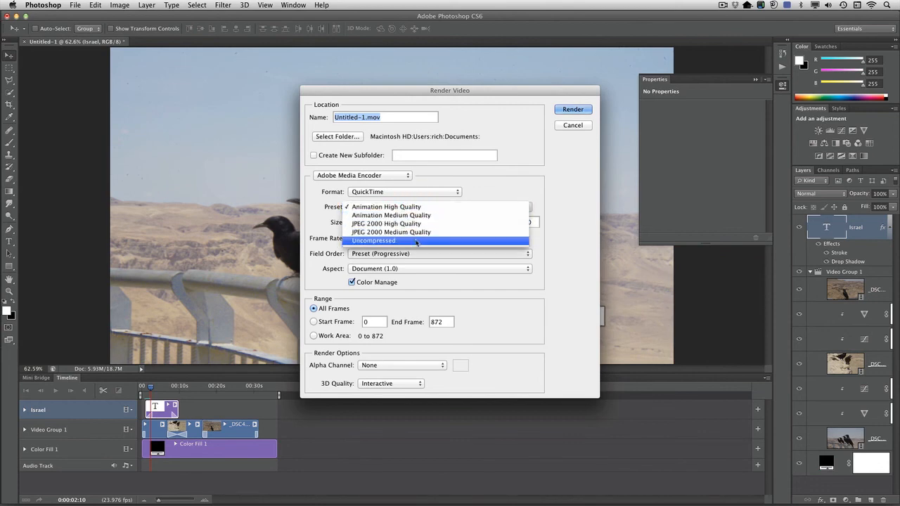
click(526, 369)
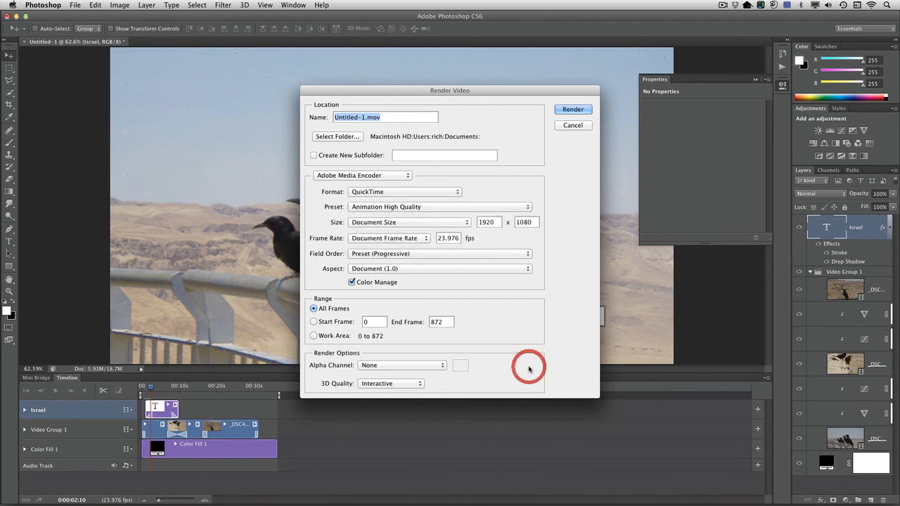